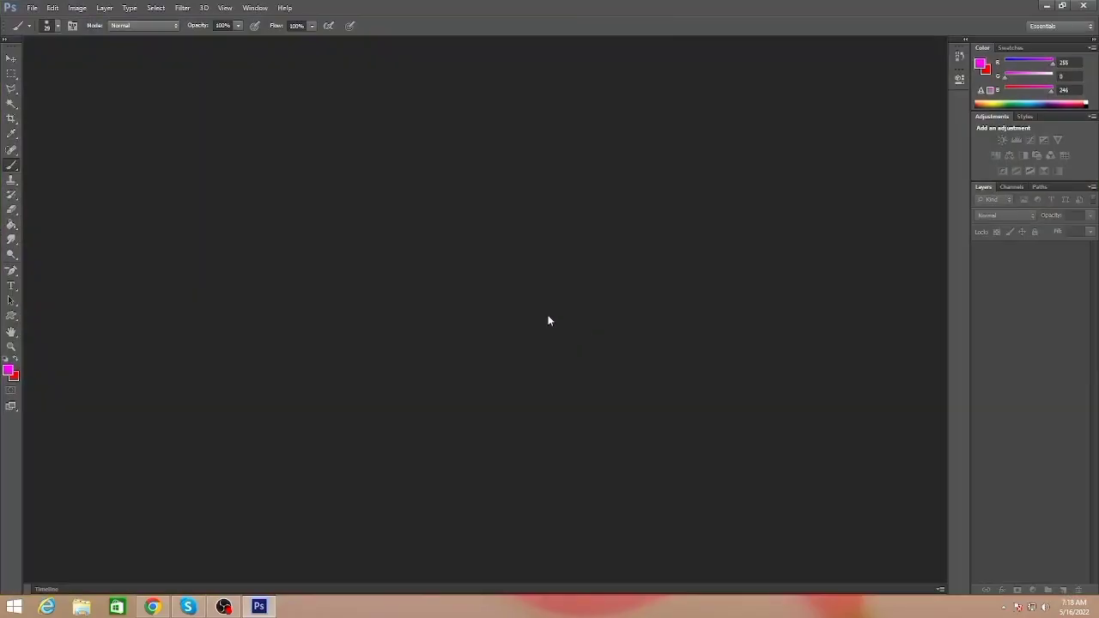
Open 1770_snow-png.png, PngItem_1132587.png, the photographer photo and the sky wallpaper from the 'new' folder.
click(32, 7)
click(45, 34)
drag(695, 213, 696, 295)
double_click(476, 294)
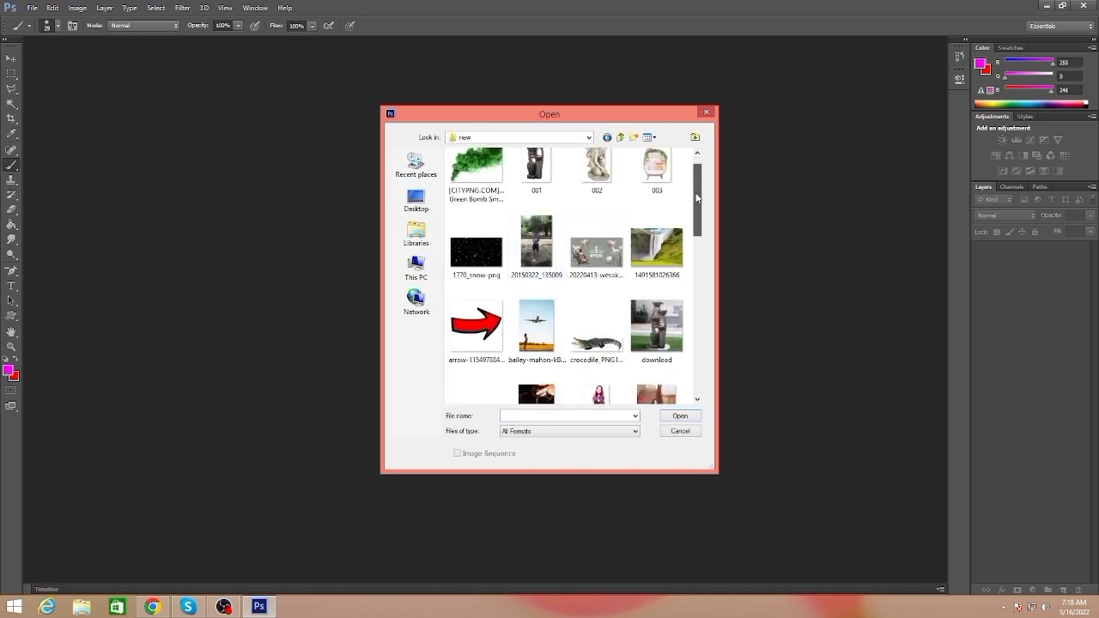
drag(697, 209, 695, 351)
ctrl+click(657, 331)
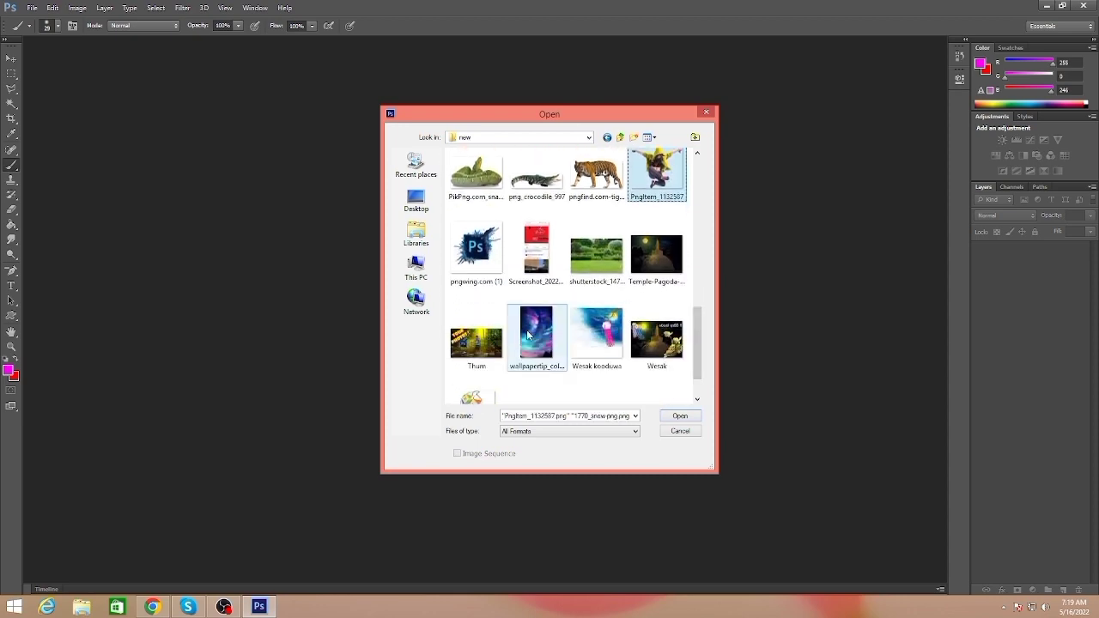
click(680, 416)
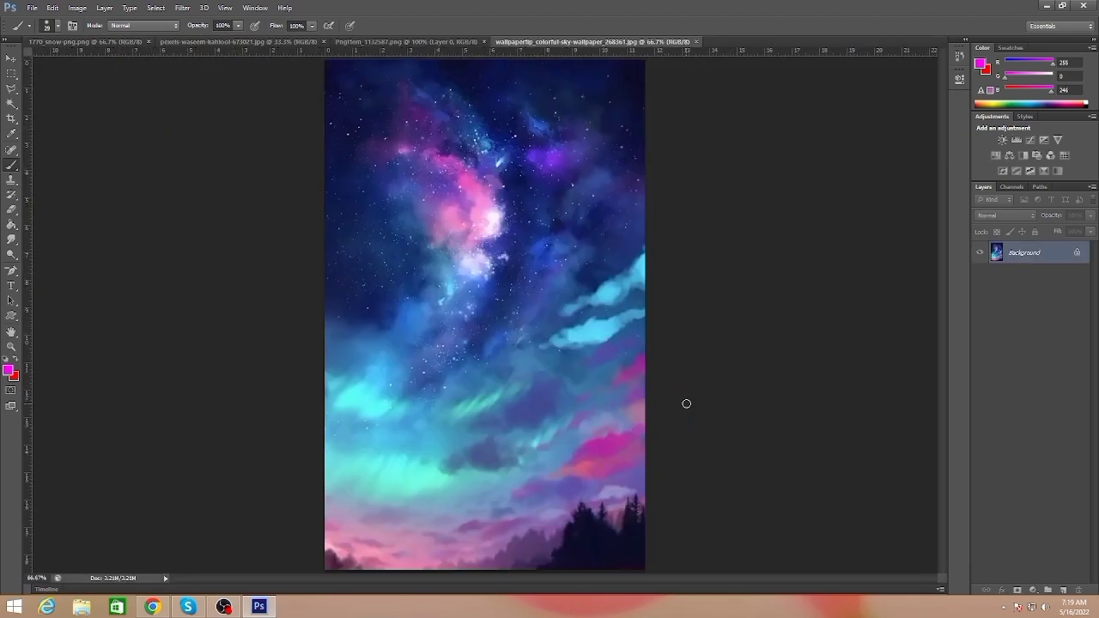
Create a new white document 720 × 1280 px at 300 ppi.
click(32, 7)
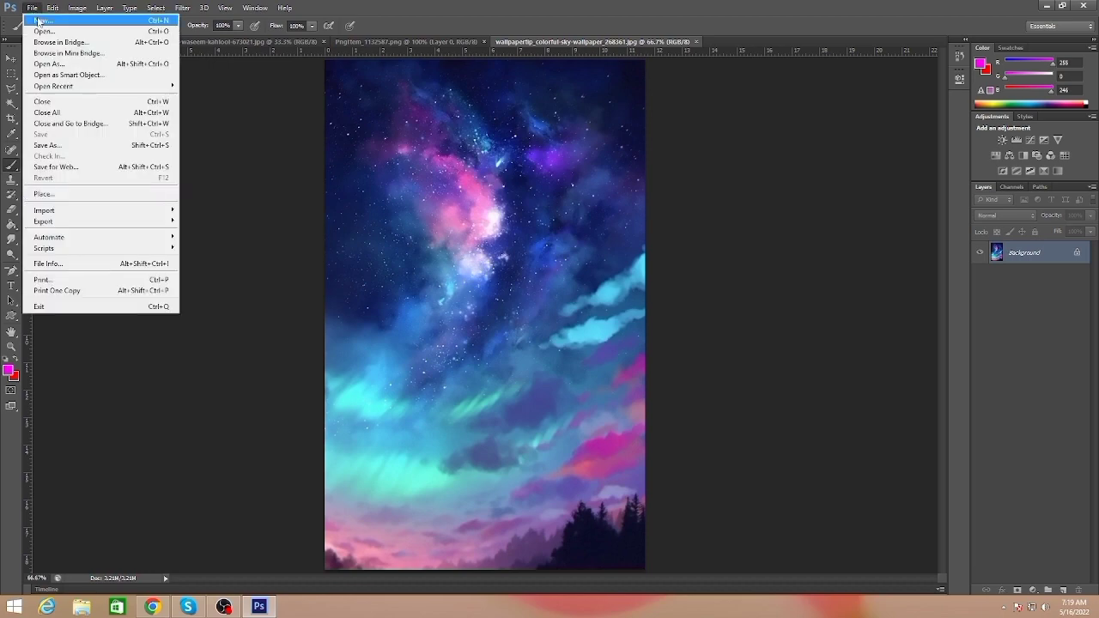
click(43, 18)
click(508, 208)
click(517, 226)
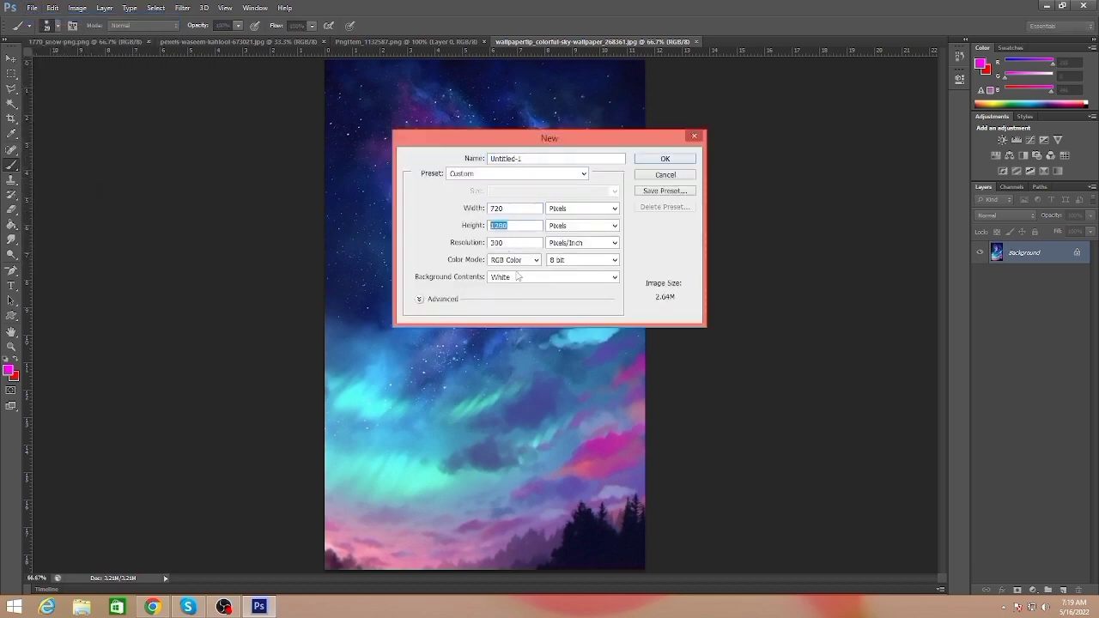
click(663, 160)
Drag the colourful sky wallpaper into the new document with the Move tool.
key(v)
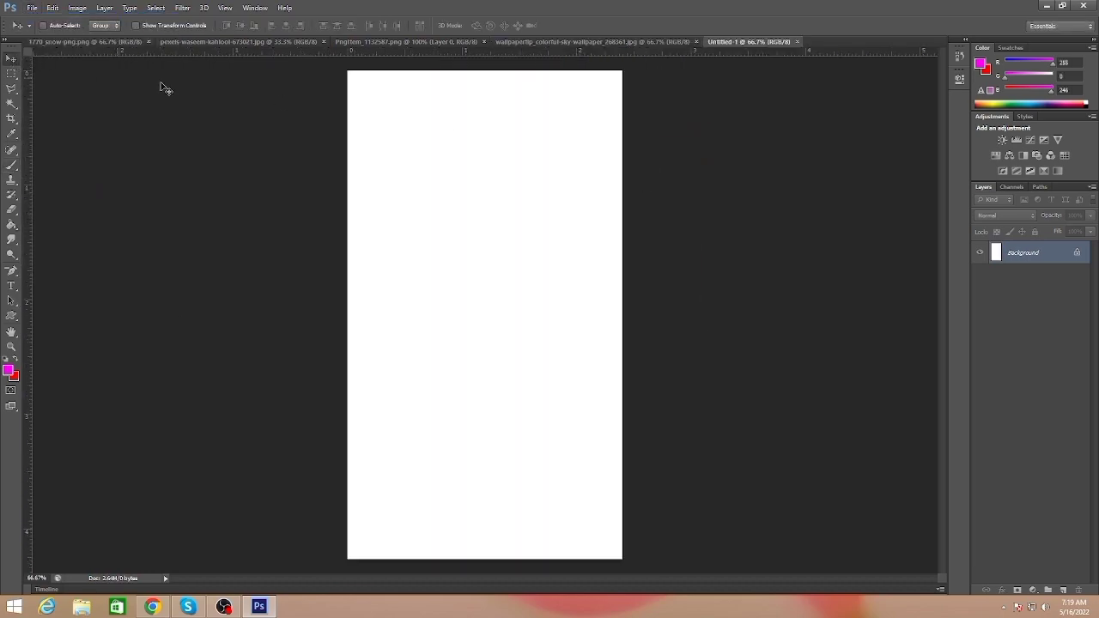
click(621, 41)
mouse_move(513, 250)
mouse_down()
mouse_move(653, 136)
mouse_move(500, 238)
mouse_up()
Free-transform the sky layer so it fills the whole 720 × 1280 canvas.
key(ctrl+minus)
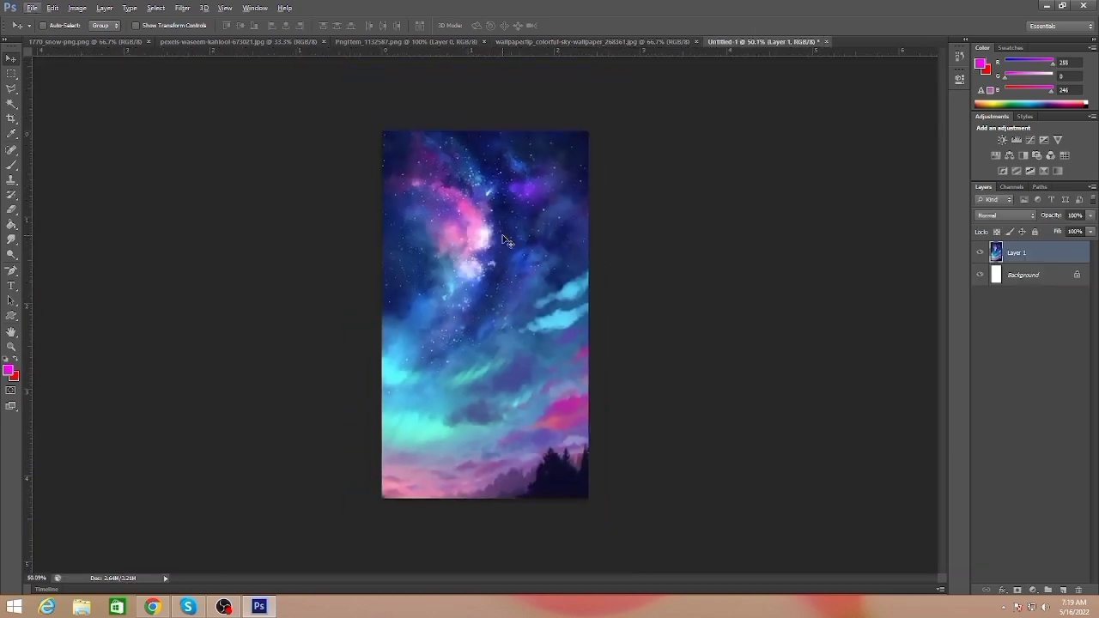
key(ctrl+t)
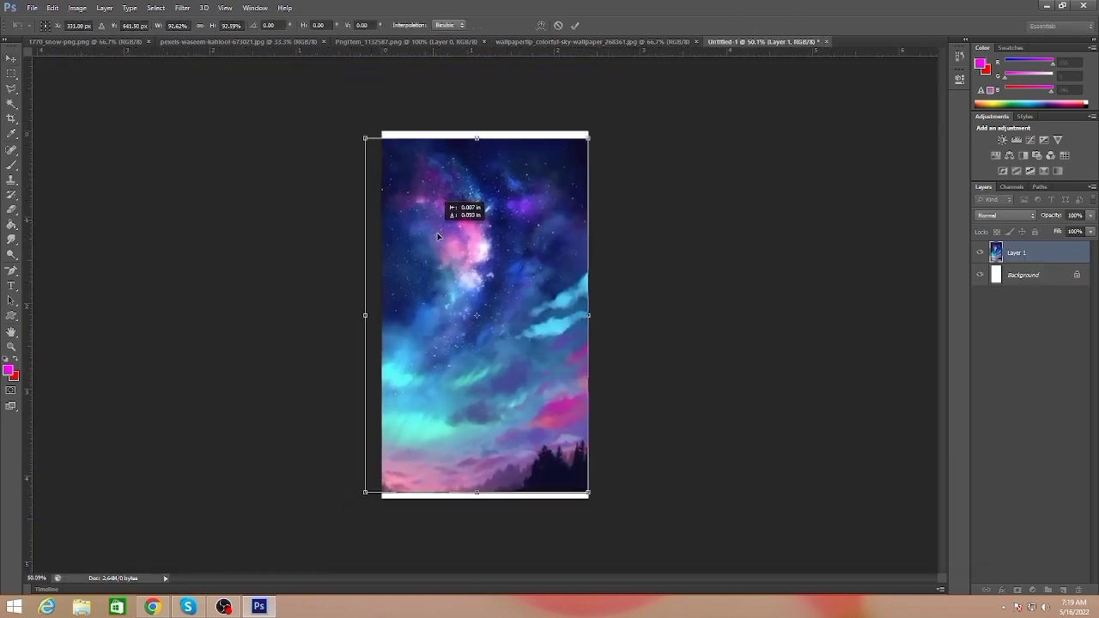
drag(359, 118, 374, 143)
drag(485, 145, 485, 131)
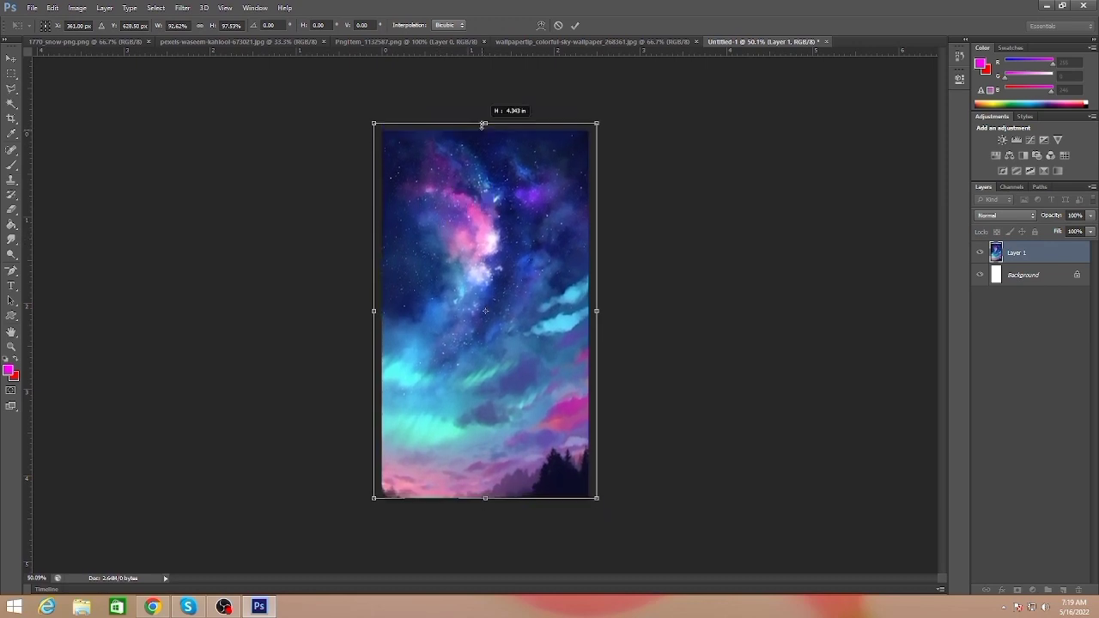
drag(485, 500, 487, 501)
key(Return)
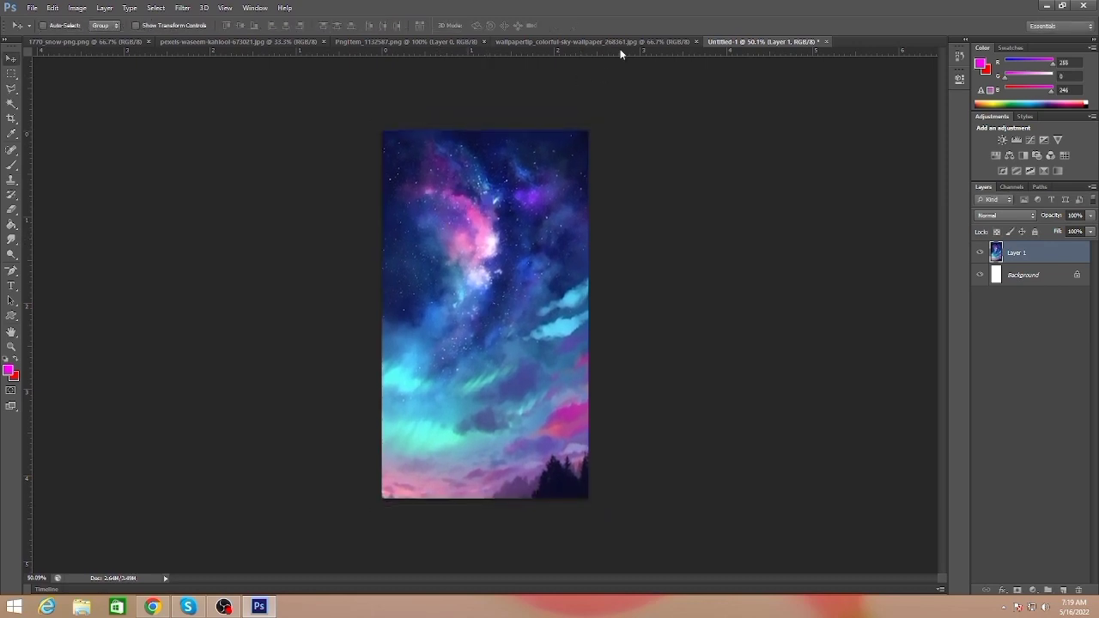
click(625, 42)
Add the dancer as a smaller layer near the top, hide it, and close the dancer file.
click(695, 41)
click(464, 41)
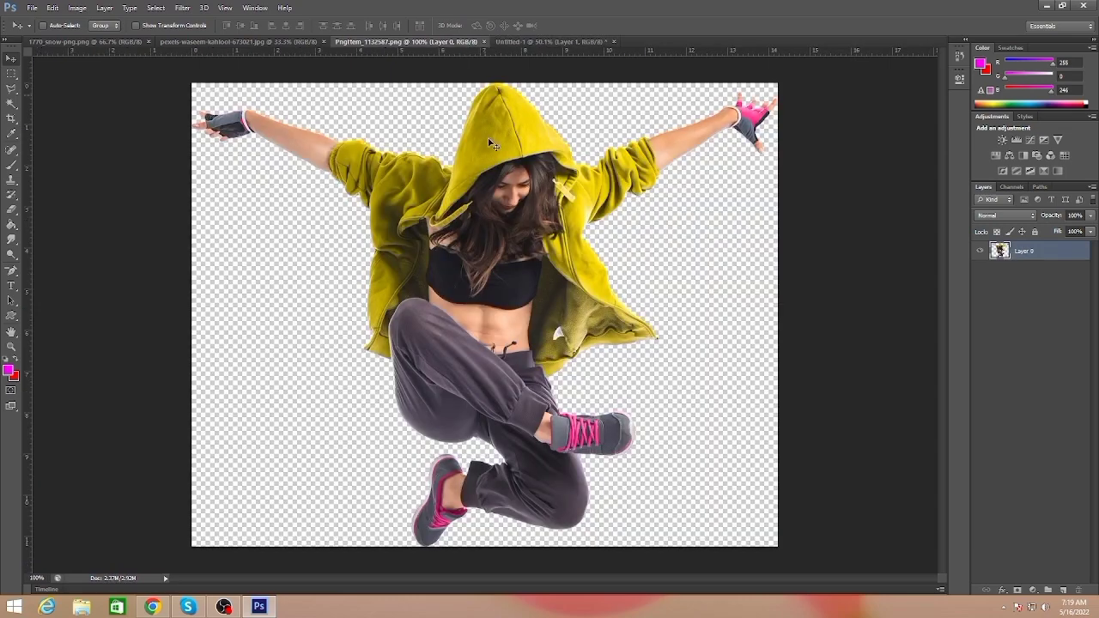
drag(485, 185, 518, 189)
key(ctrl+t)
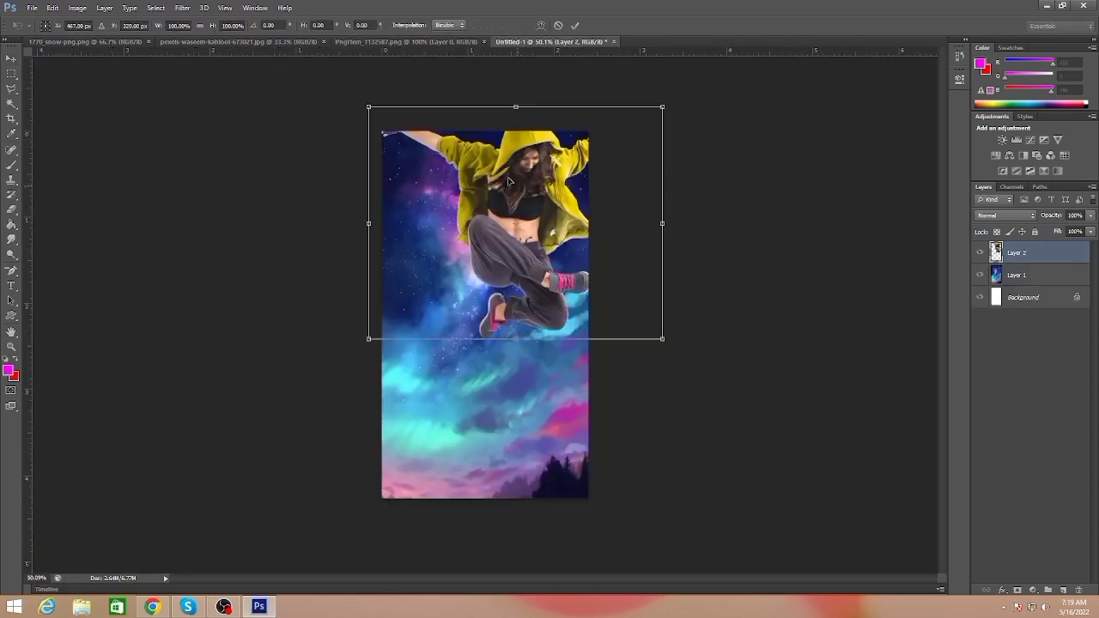
mouse_move(370, 106)
mouse_down()
mouse_move(437, 152)
mouse_move(407, 142)
mouse_up()
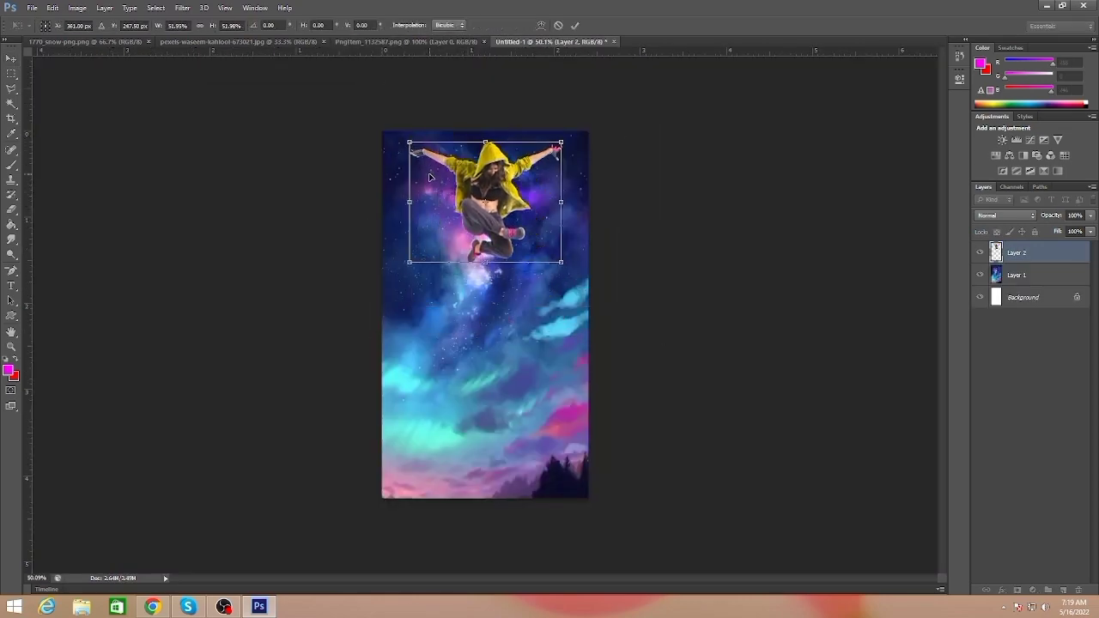
key(Return)
click(980, 252)
click(484, 41)
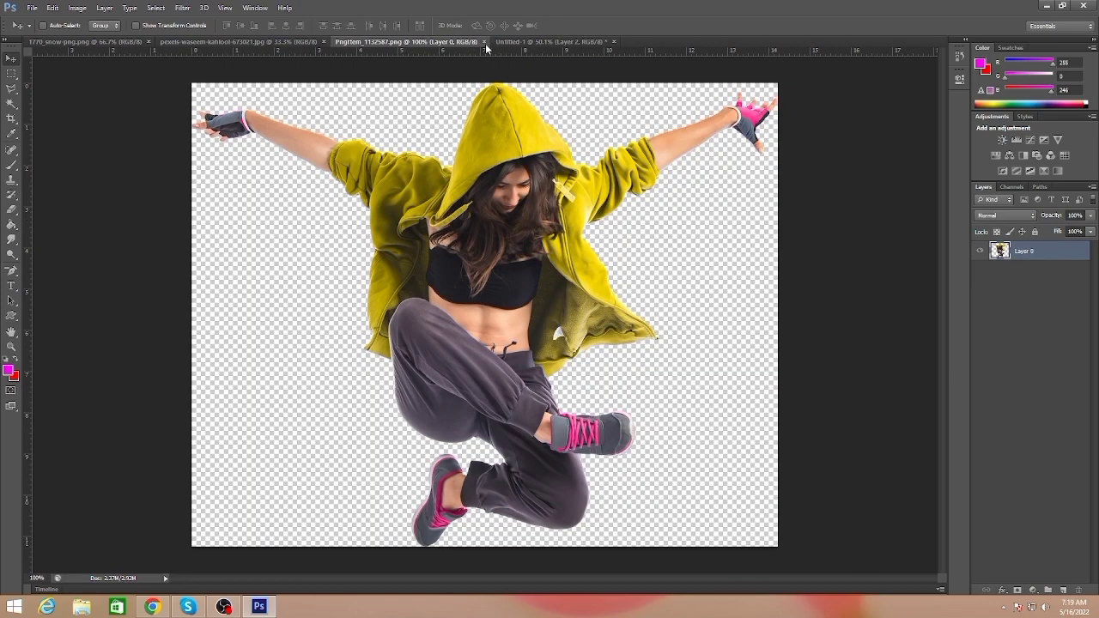
Paste the photographer photo into the composite, scale it across the bottom, and close its file.
click(311, 45)
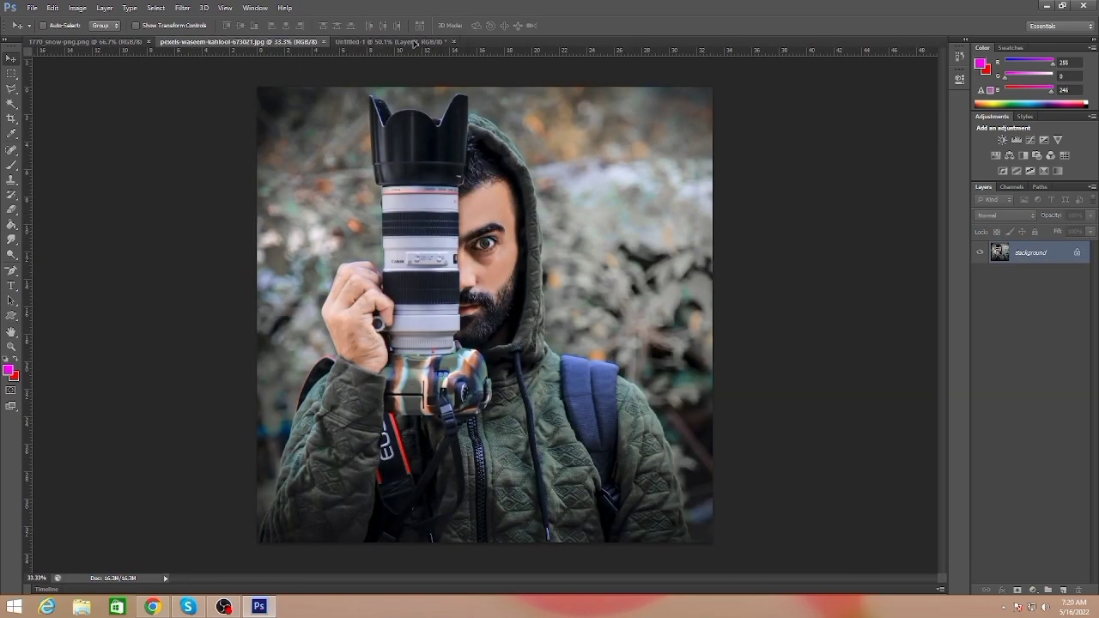
key(ctrl+Tab)
key(ctrl+v)
key(ctrl+t)
drag(213, 69, 523, 399)
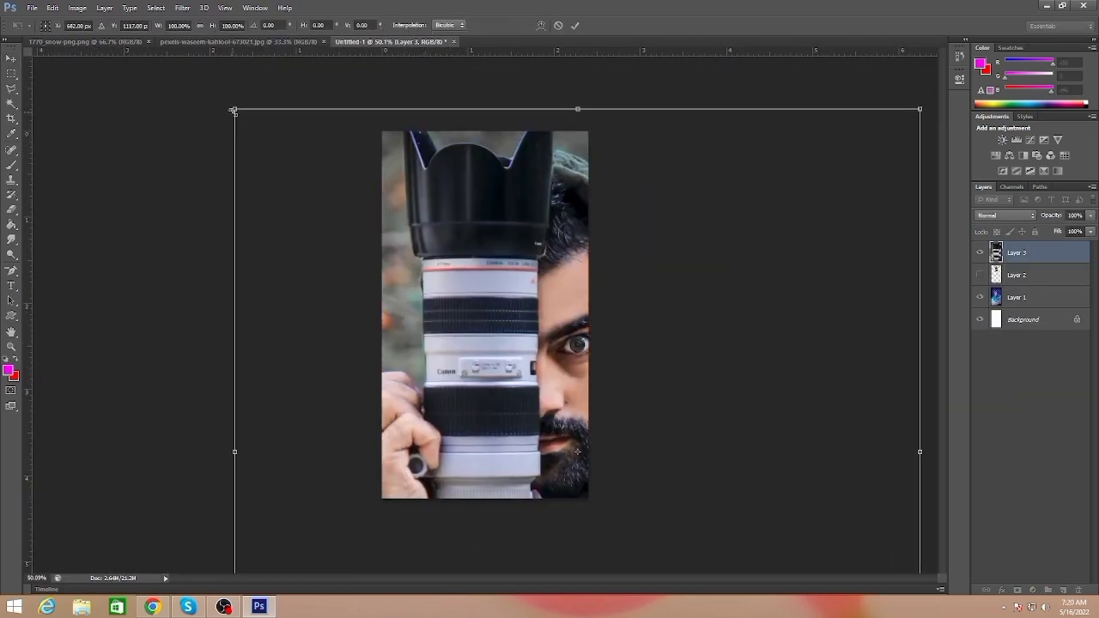
drag(499, 449, 369, 438)
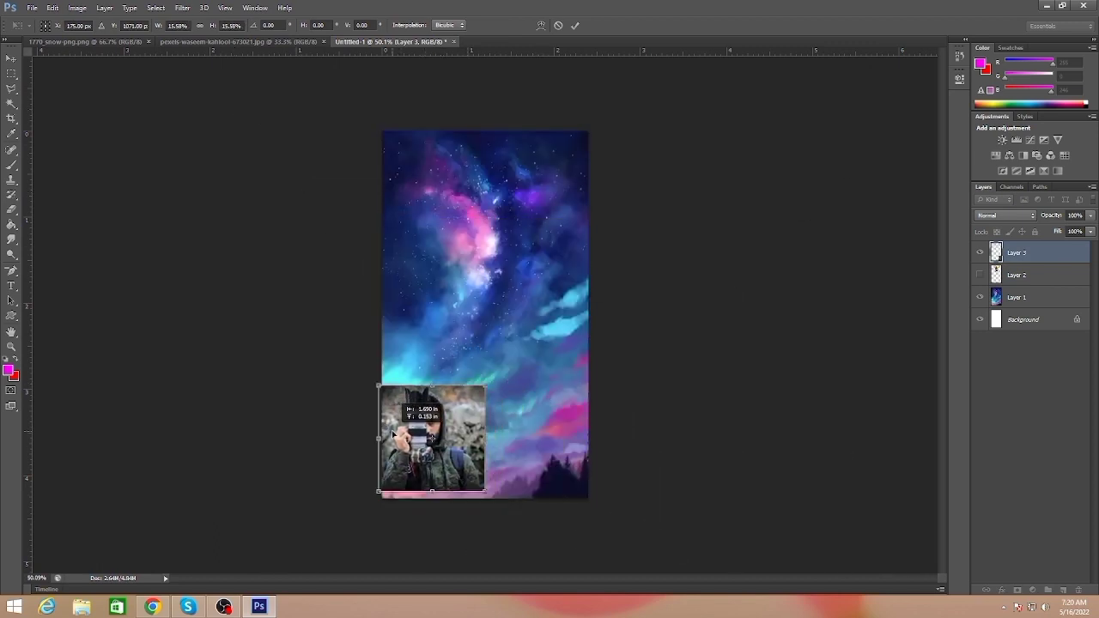
drag(486, 388, 589, 288)
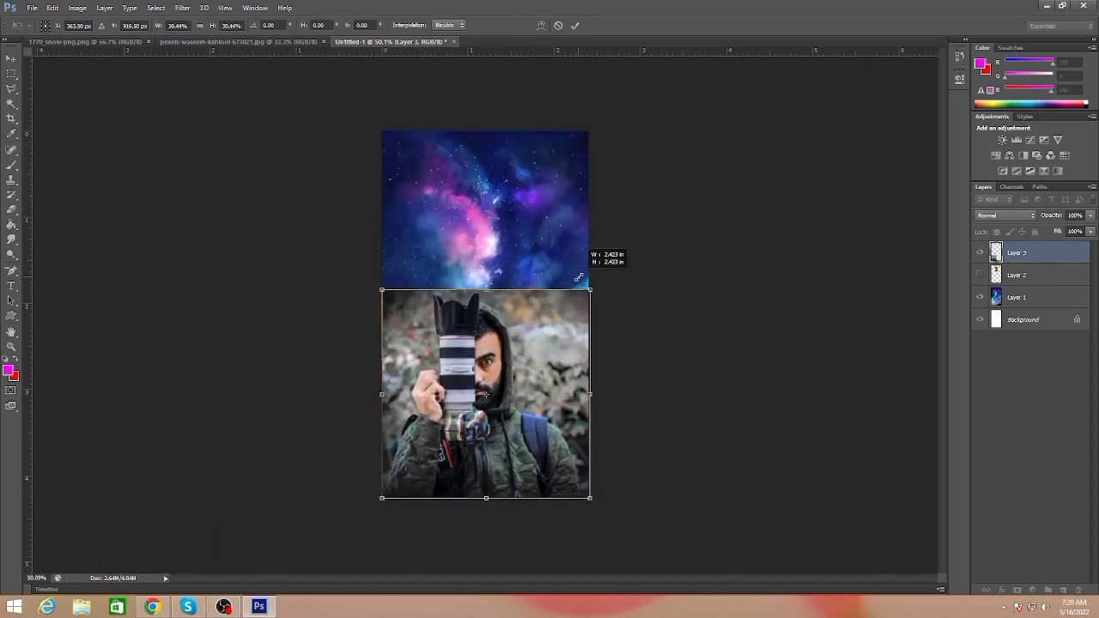
key(Return)
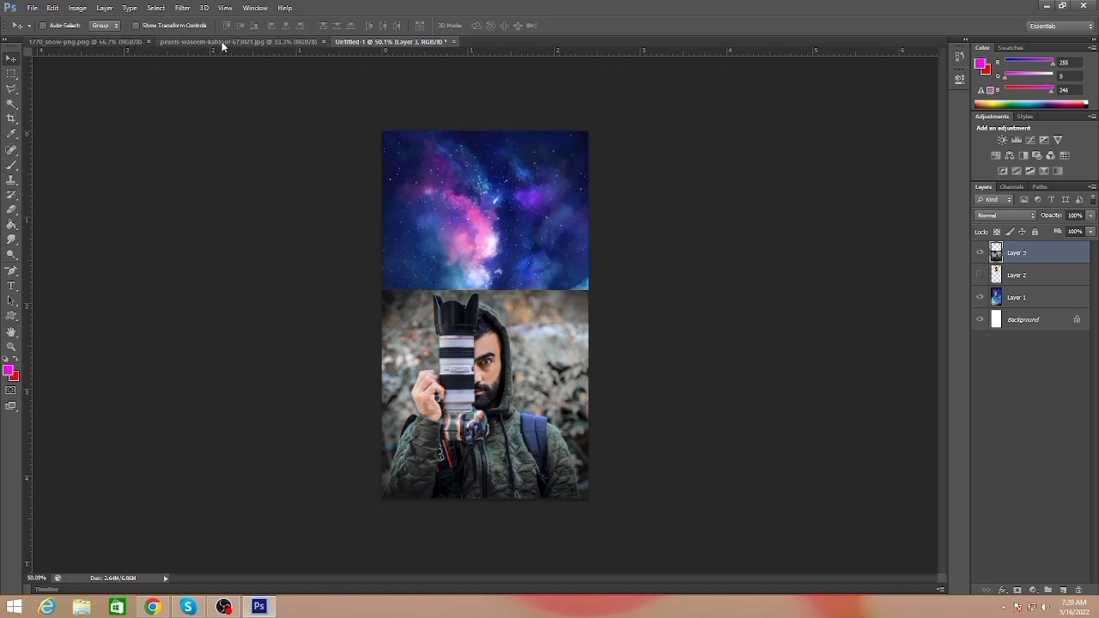
click(232, 41)
click(322, 41)
click(94, 42)
Bring in the snow specks, rotate them 90° and scale to cover the canvas, then hide Layer 4.
drag(311, 194, 457, 238)
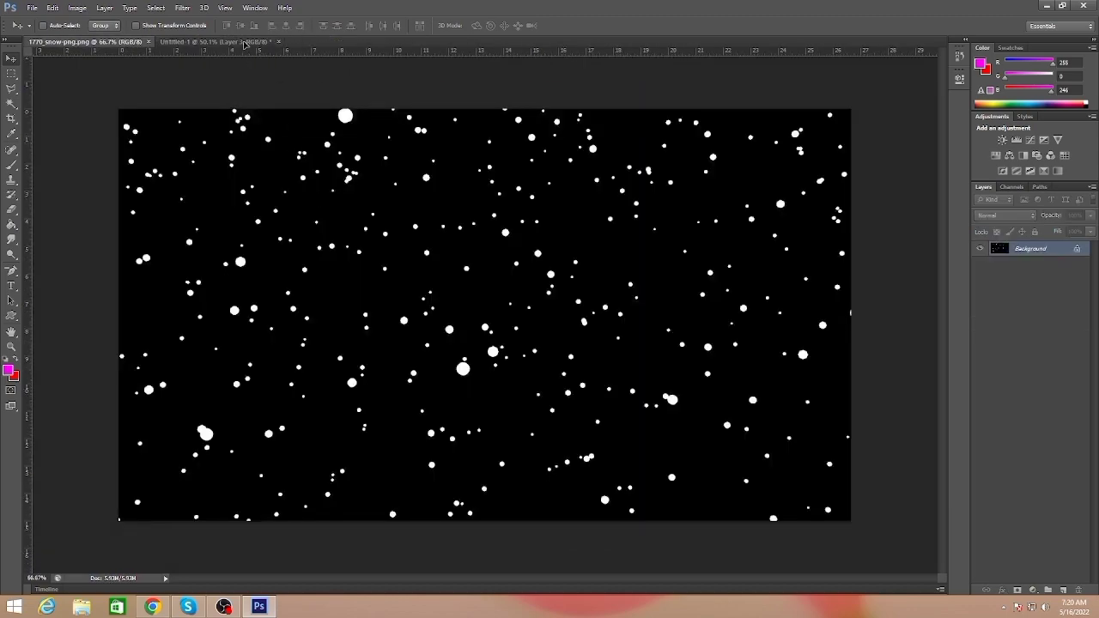
key(ctrl+t)
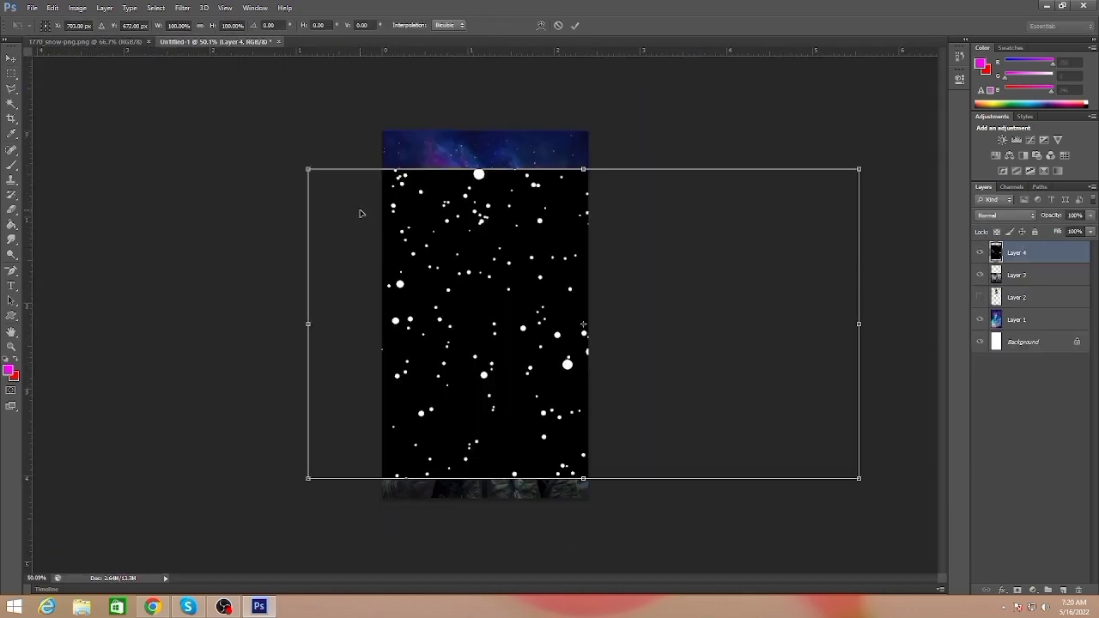
drag(308, 169, 490, 270)
mouse_move(558, 322)
mouse_down()
mouse_move(460, 261)
mouse_move(430, 377)
mouse_up()
right_click(436, 244)
click(478, 386)
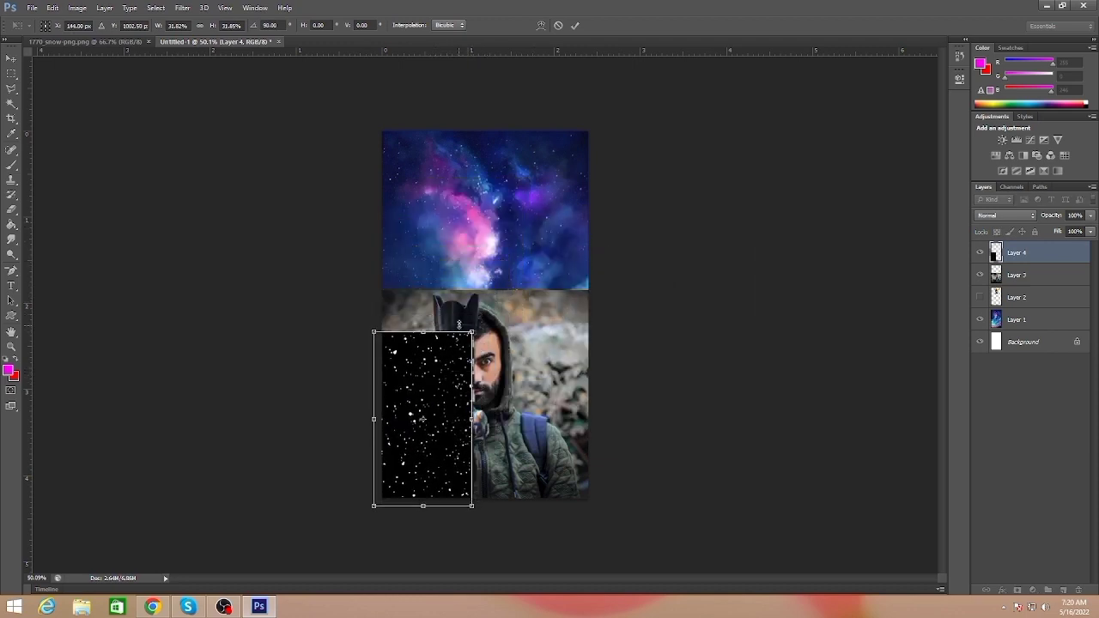
mouse_move(473, 329)
mouse_down()
mouse_move(477, 299)
mouse_move(596, 94)
mouse_up()
key(Return)
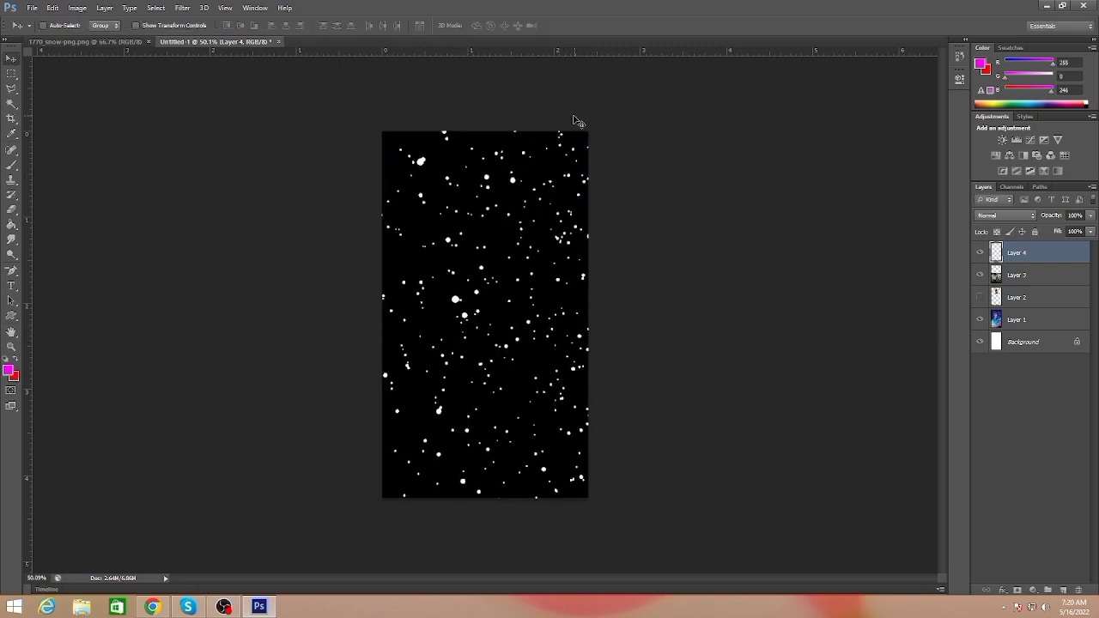
click(980, 253)
click(1018, 275)
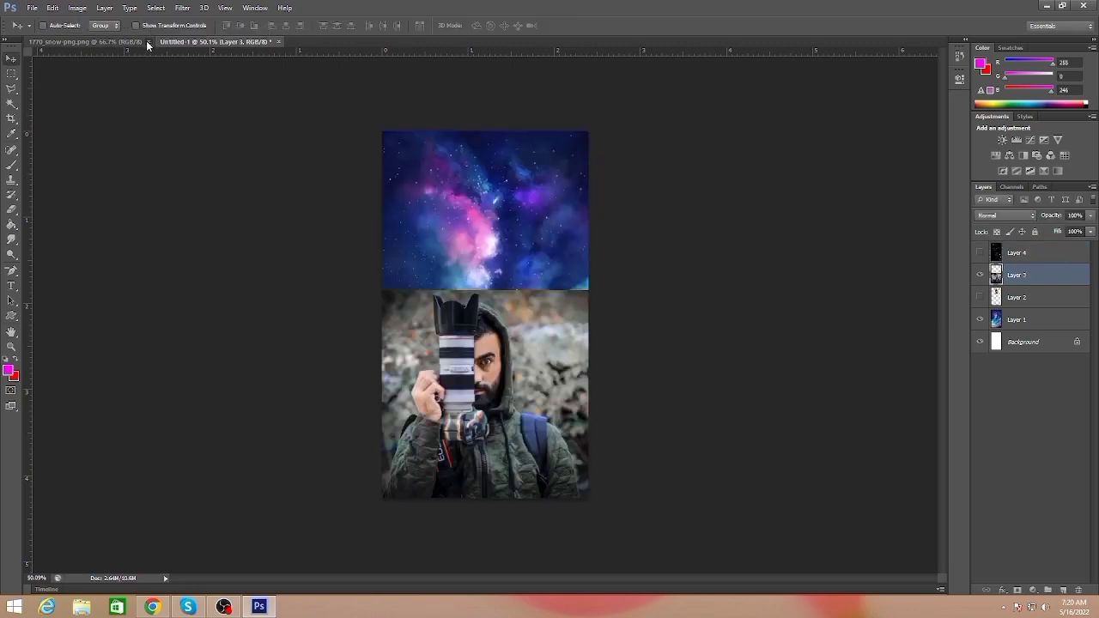
Magnetic Lasso the hooded man from his camera lens along his arm, shoulder and hood.
click(148, 41)
scroll(449, 341, up, 5)
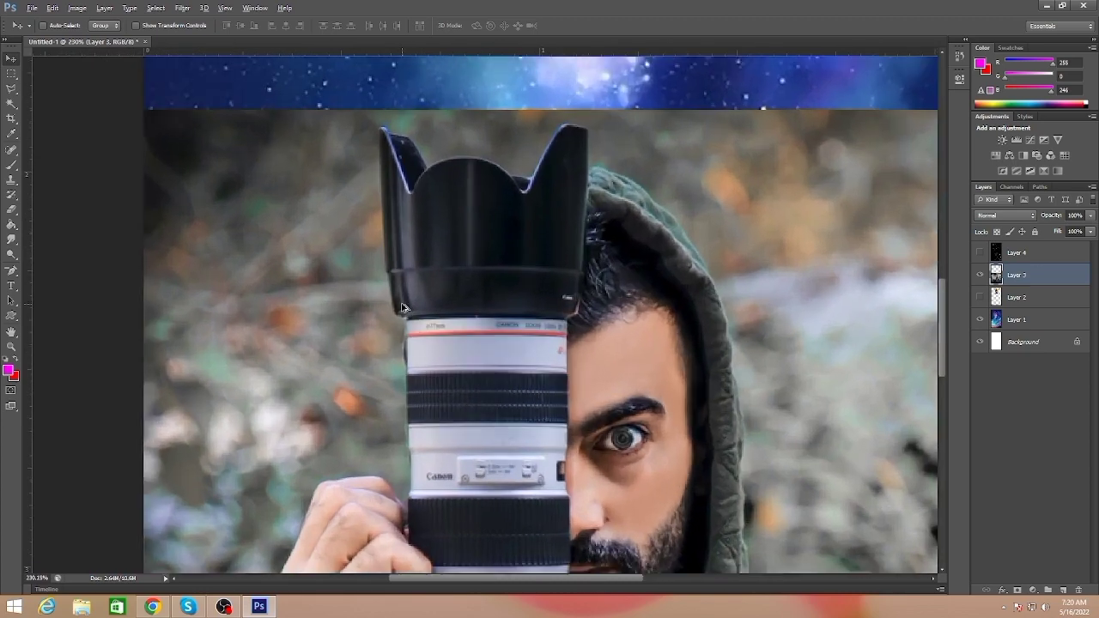
drag(11, 88, 34, 110)
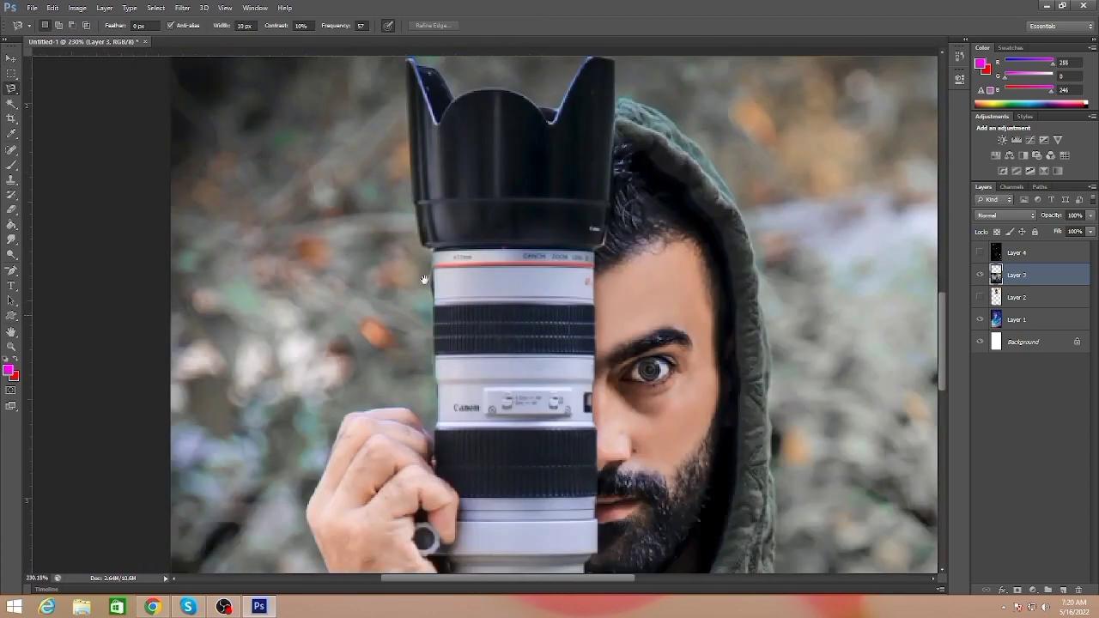
drag(426, 306, 492, 186)
click(473, 222)
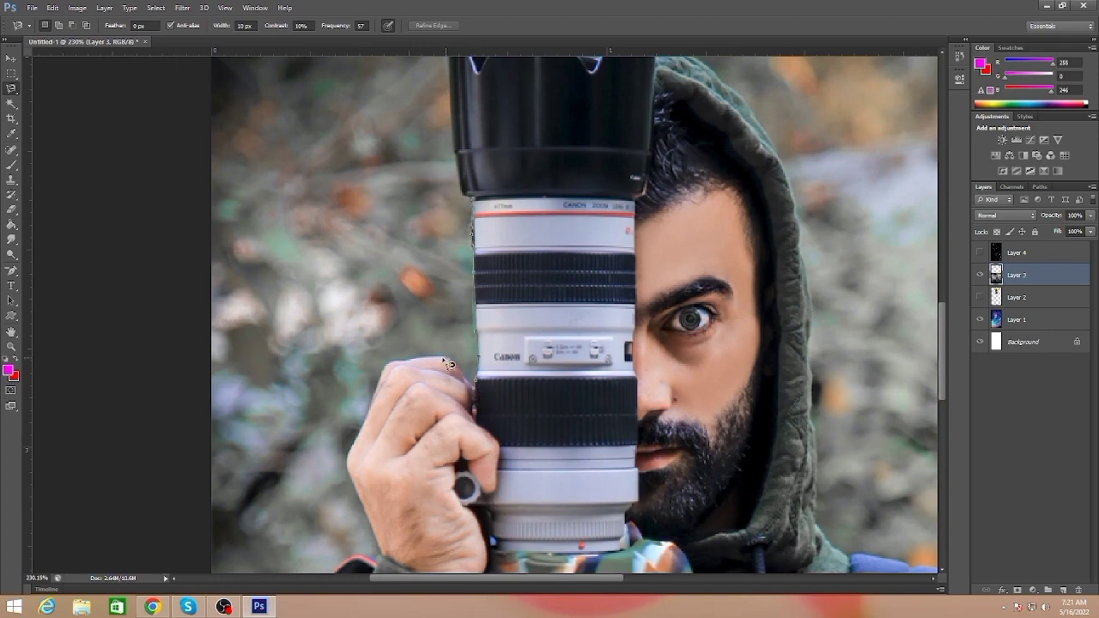
drag(352, 464, 399, 295)
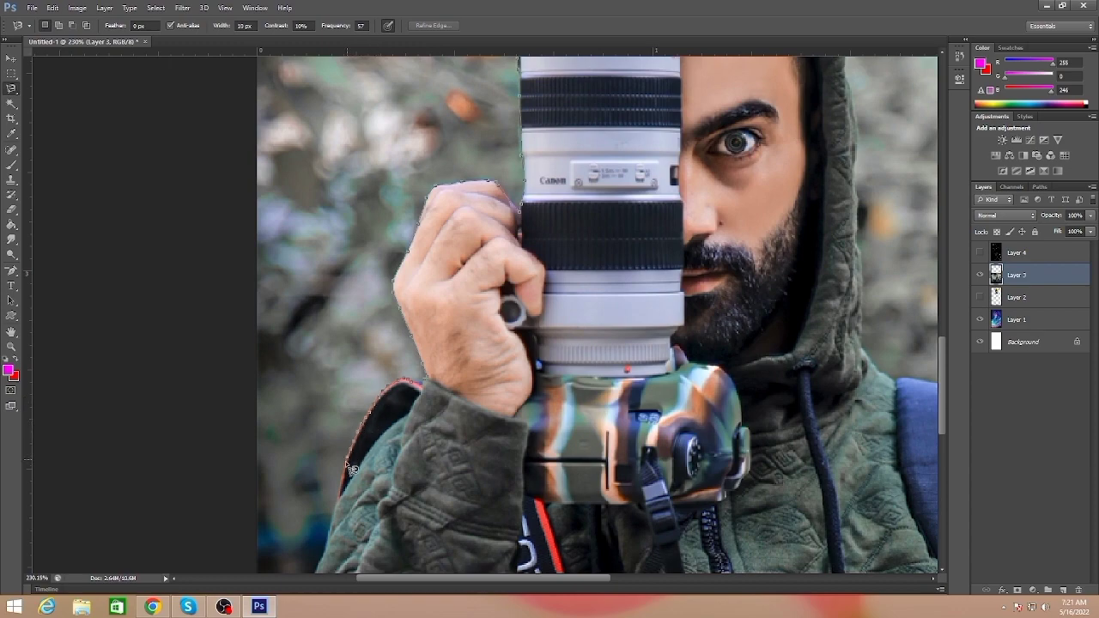
drag(341, 508, 440, 257)
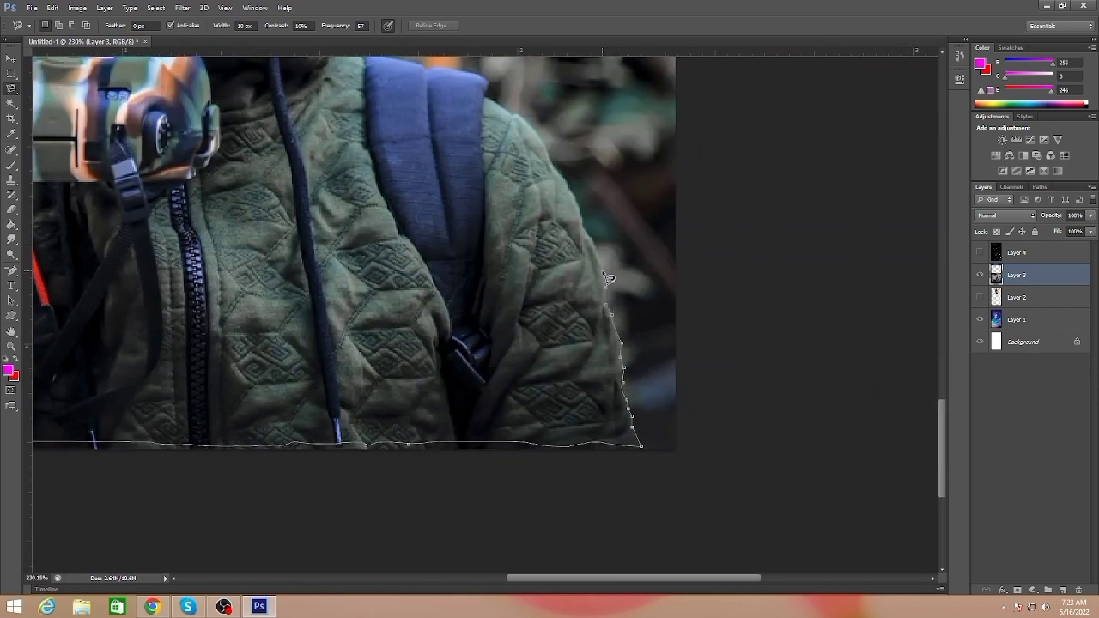
drag(521, 115, 642, 369)
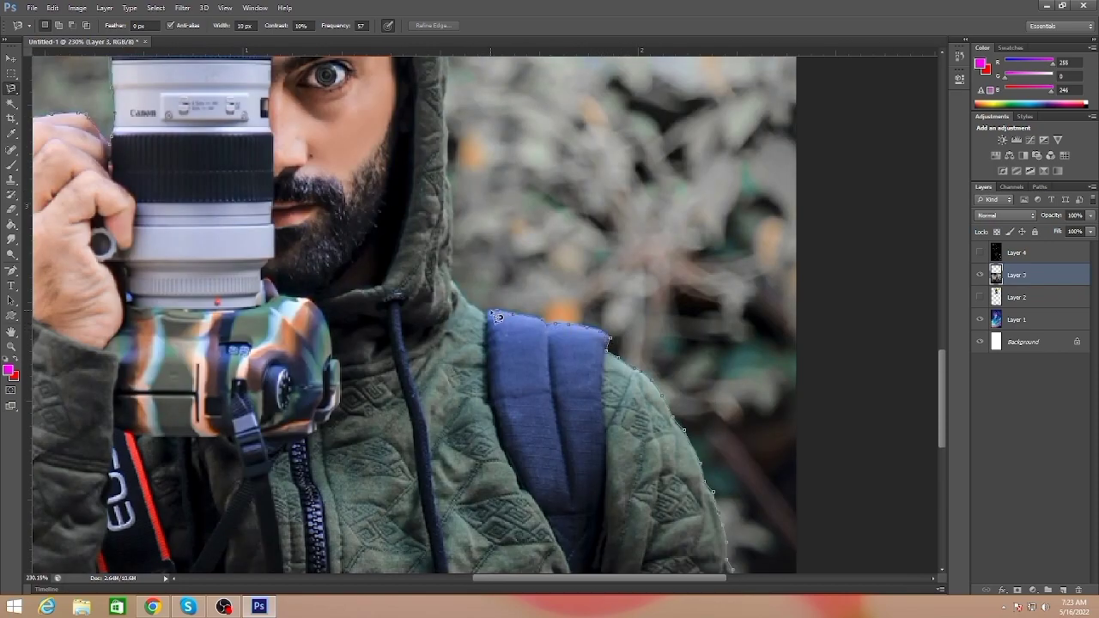
drag(456, 186, 539, 422)
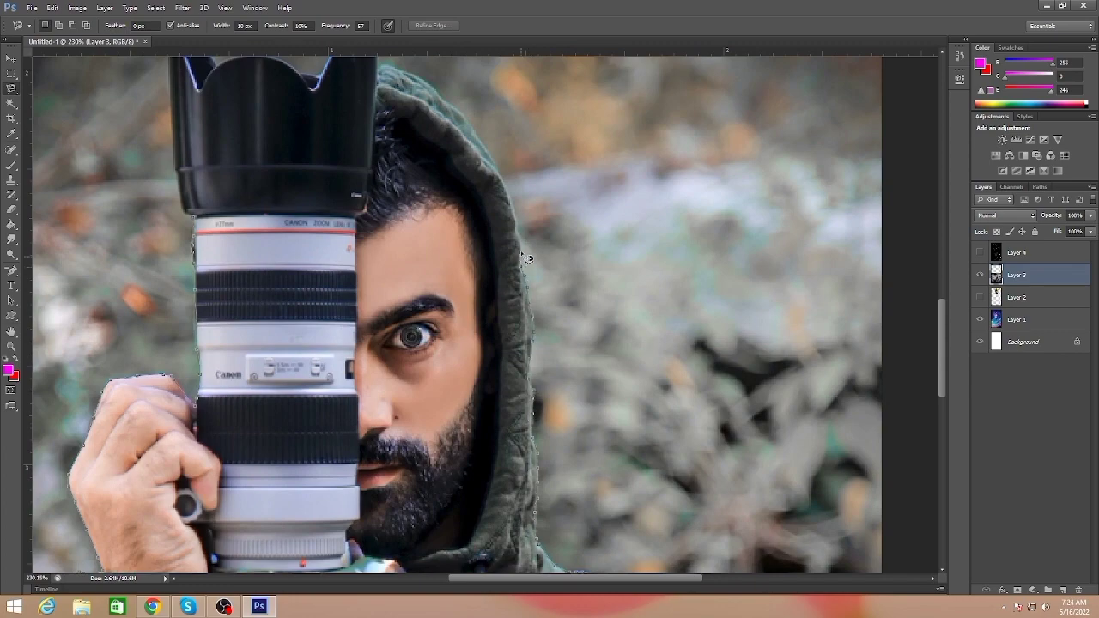
Close the lasso outline around the whole photographer and lens hood, then zoom out to about 60%.
drag(520, 216, 669, 376)
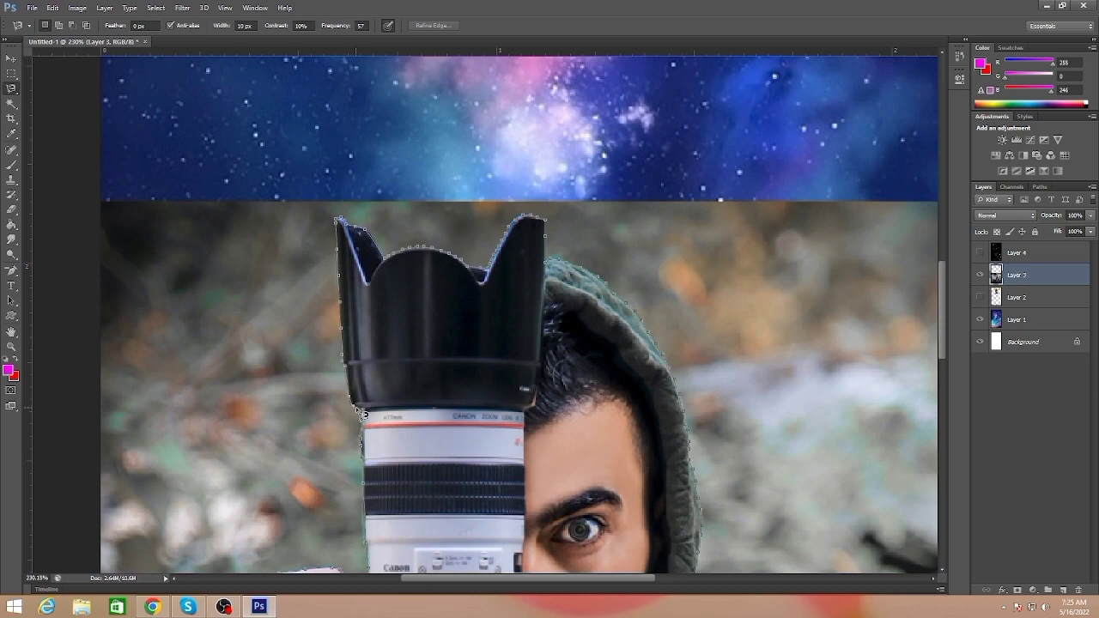
double_click(371, 420)
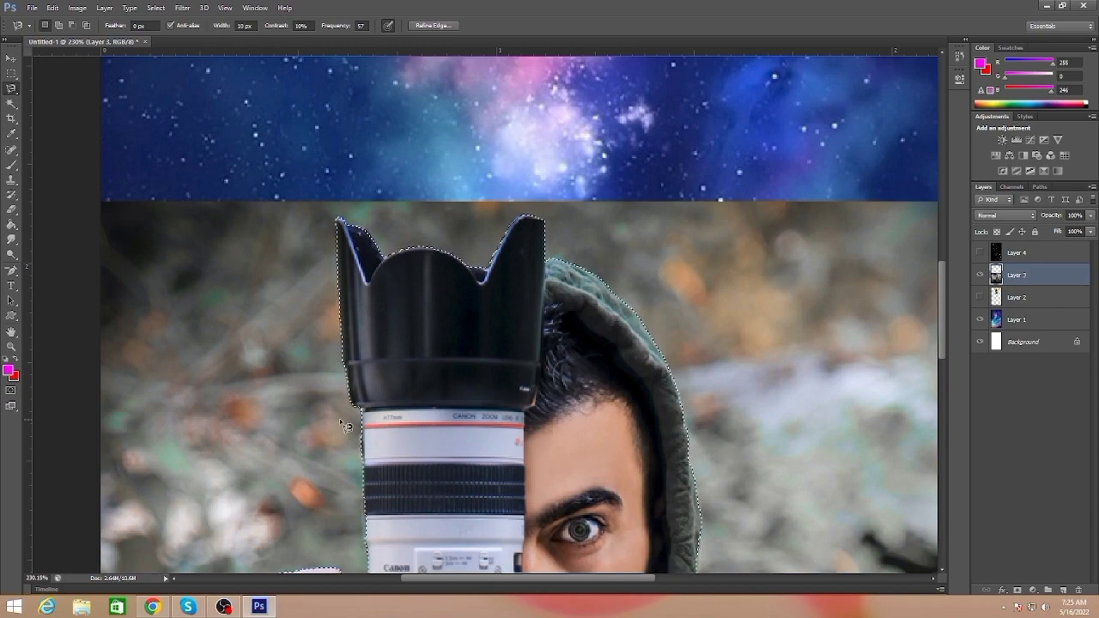
scroll(440, 387, down, 2)
scroll(440, 386, down, 1)
scroll(442, 387, down, 2)
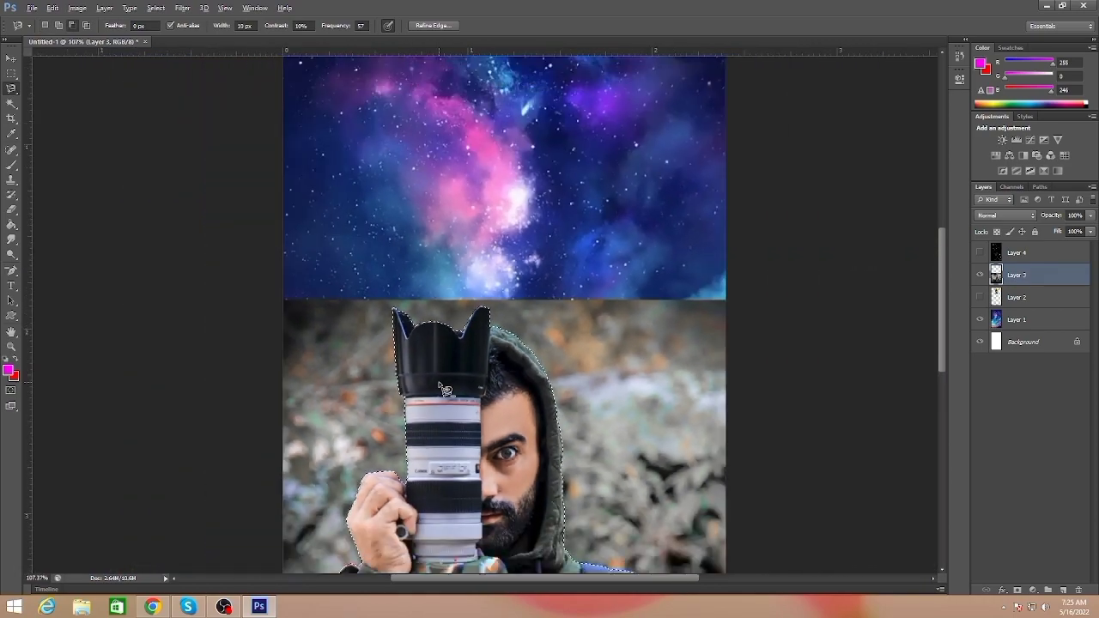
scroll(443, 389, down, 1)
scroll(444, 389, down, 2)
scroll(445, 391, down, 1)
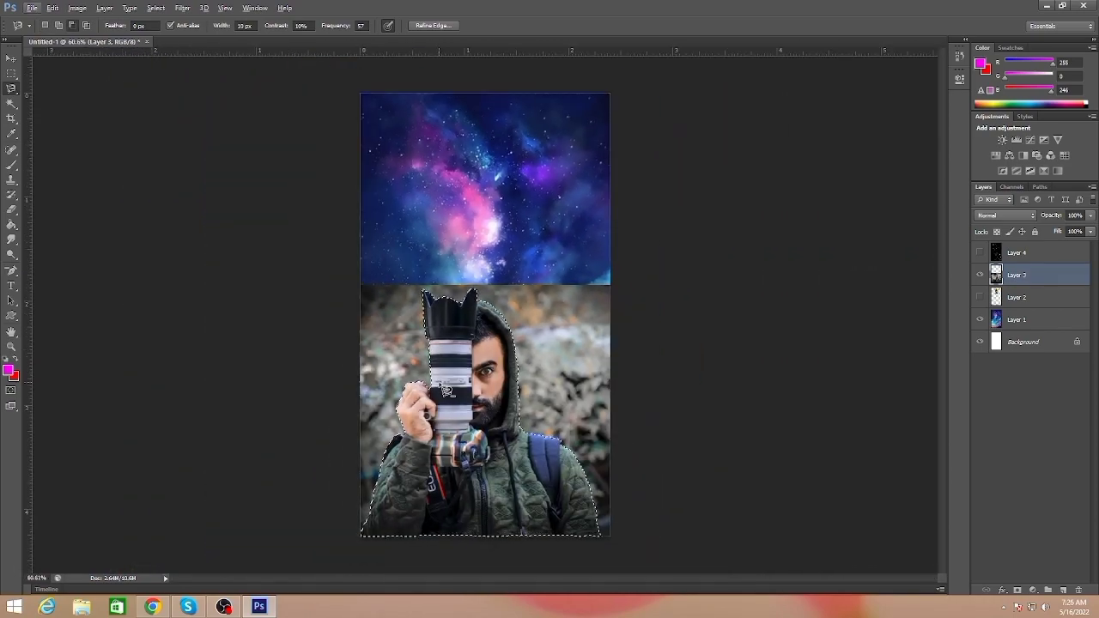
Invert the selection and delete the photo's background around the man.
click(156, 7)
click(180, 54)
key(Delete)
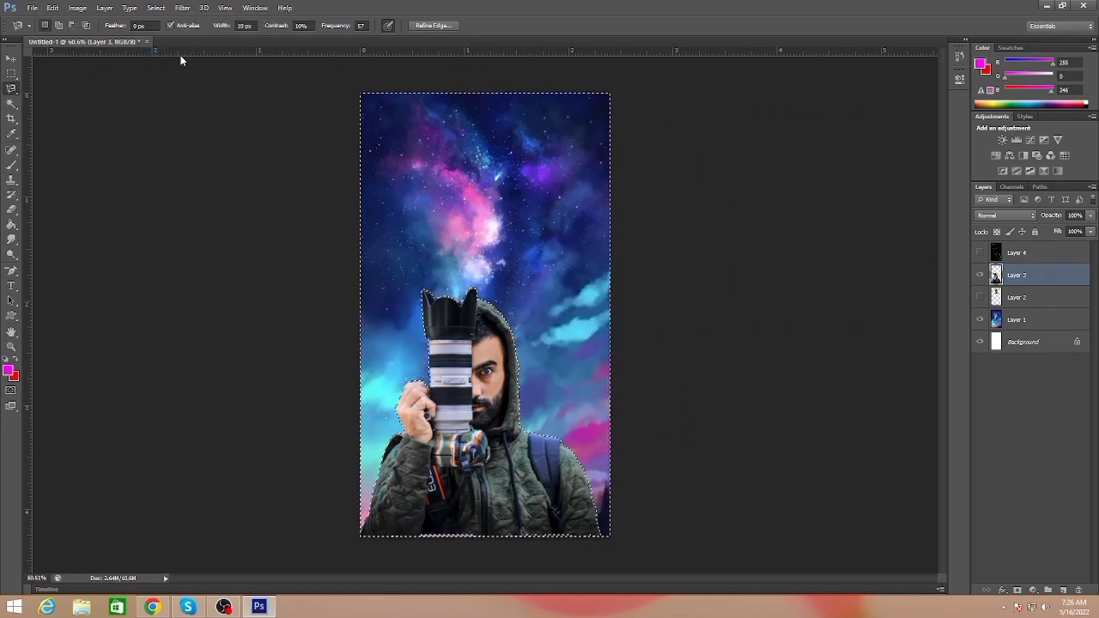
key(ctrl+d)
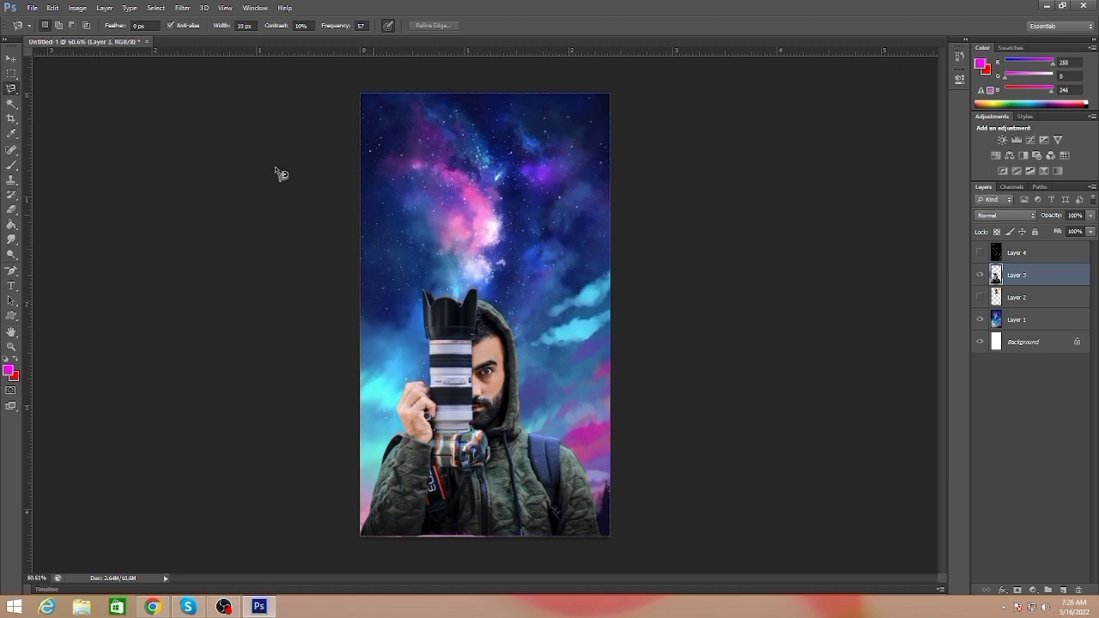
Move the cut-out man down-left and enlarge him to about 144%.
key(v)
drag(481, 384, 463, 447)
key(ctrl+t)
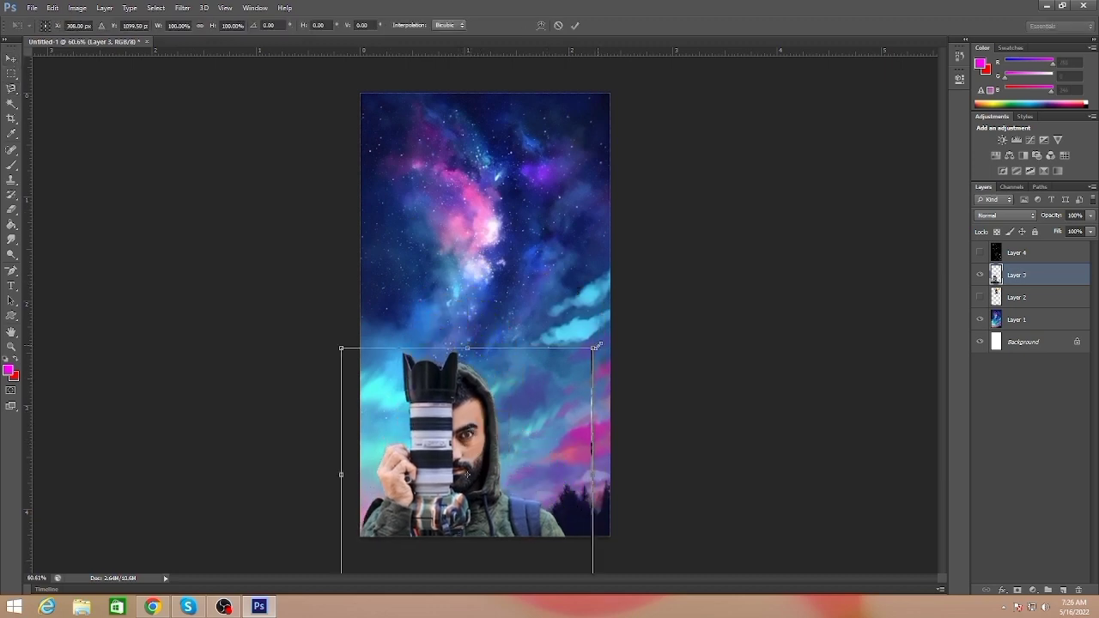
mouse_move(598, 349)
mouse_down()
mouse_move(671, 252)
mouse_move(660, 256)
mouse_up()
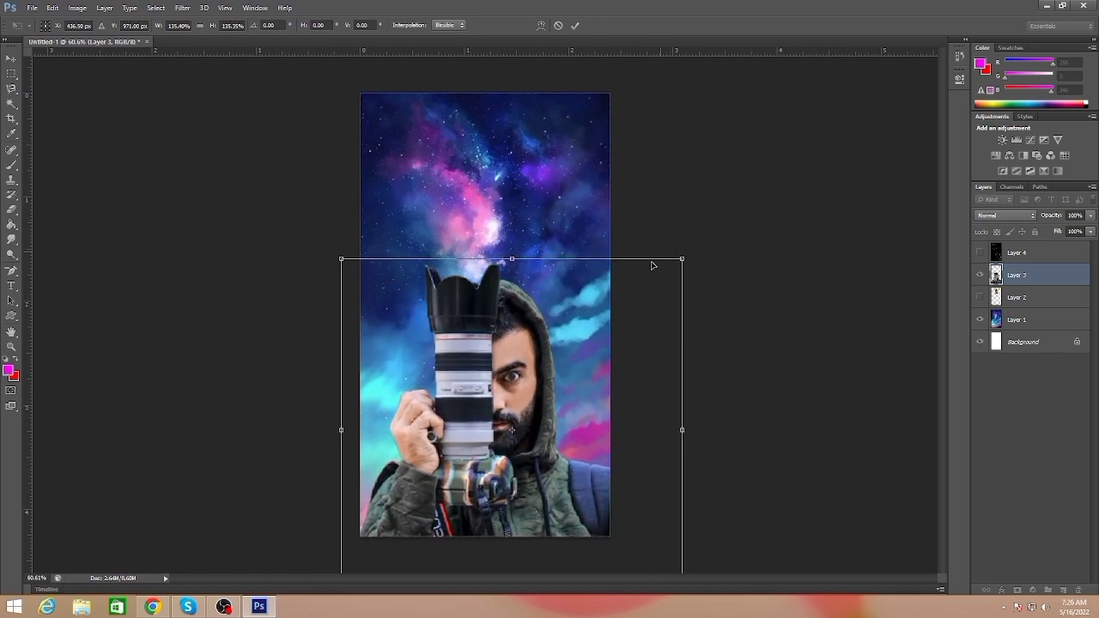
drag(577, 334, 569, 342)
drag(674, 270, 687, 255)
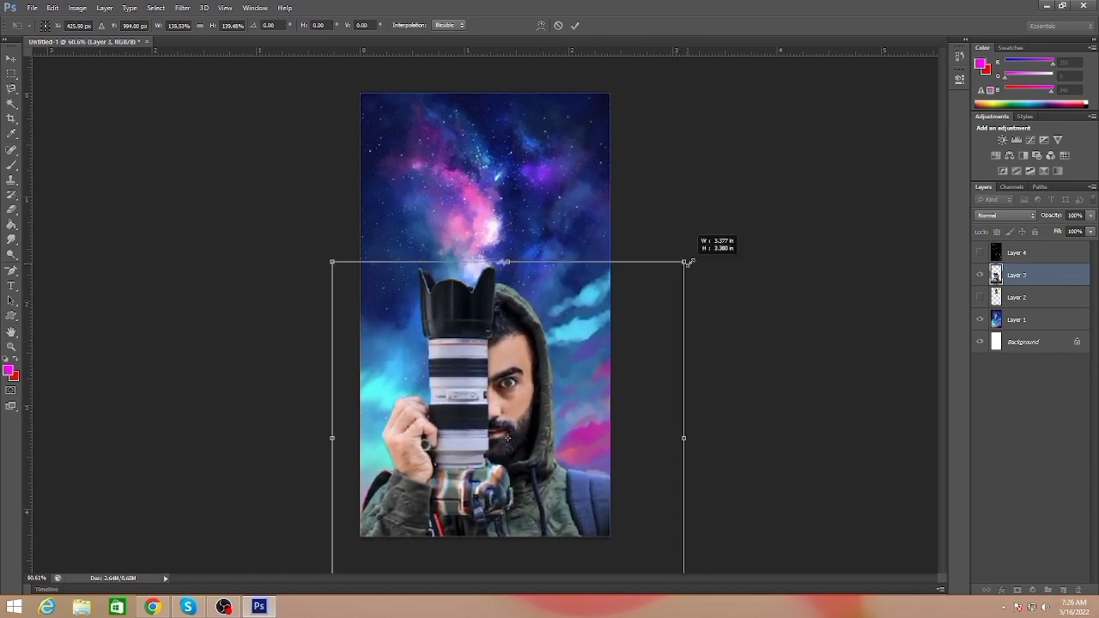
drag(331, 255, 326, 251)
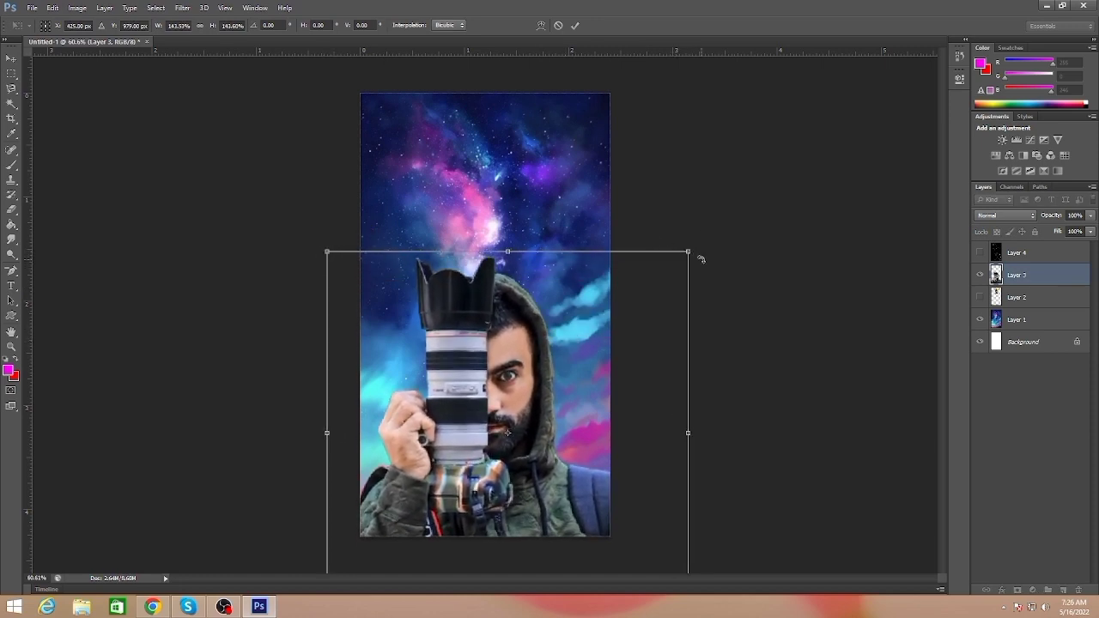
key(Return)
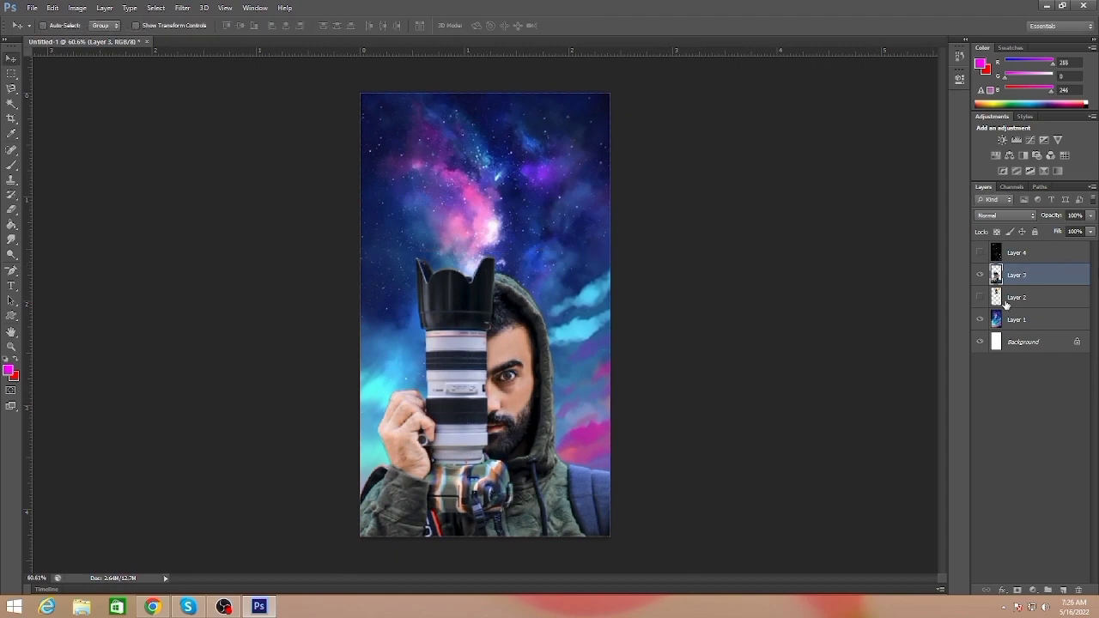
Show the dancer, scale her to about 95% just above the lens hood, then show Layer 4.
click(1006, 303)
click(980, 297)
key(ctrl+t)
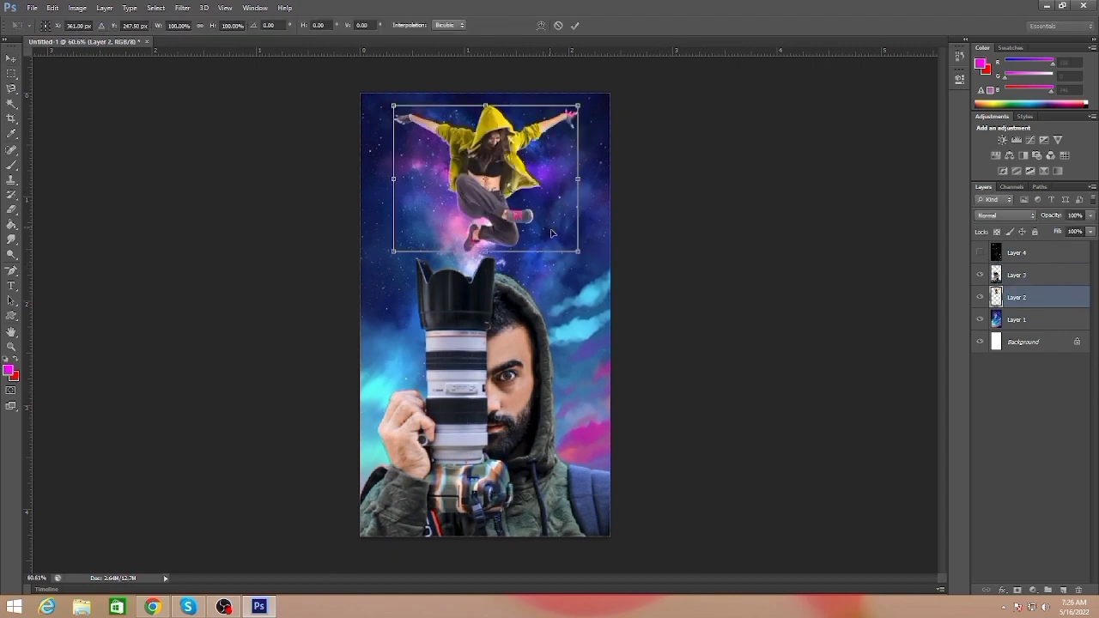
scroll(412, 245, up, 5)
drag(557, 146, 494, 172)
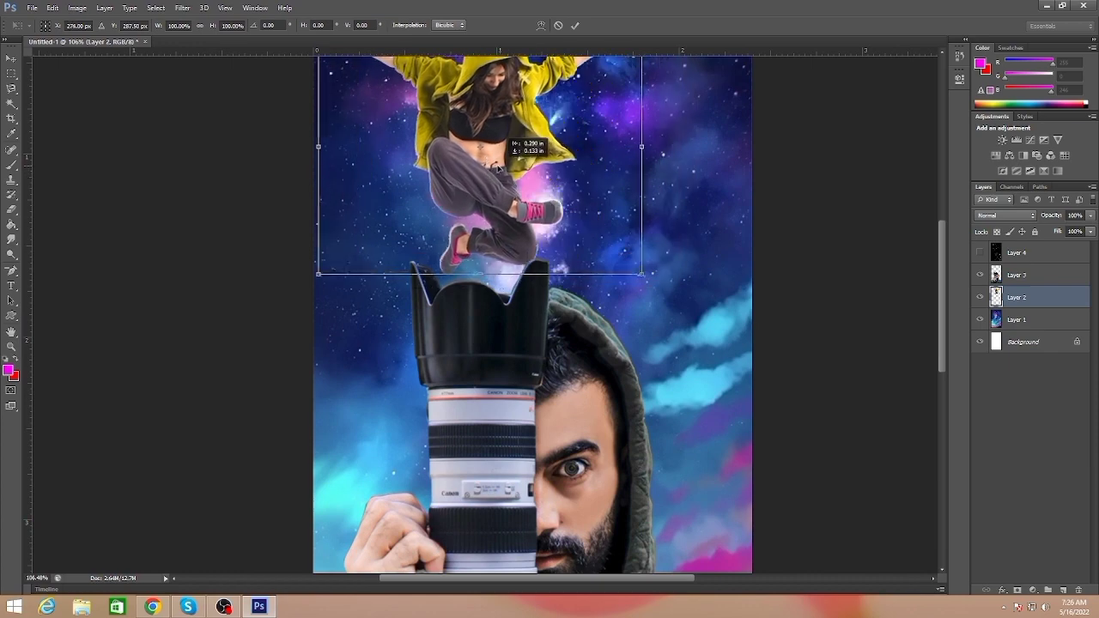
drag(746, 169, 767, 340)
drag(337, 184, 349, 197)
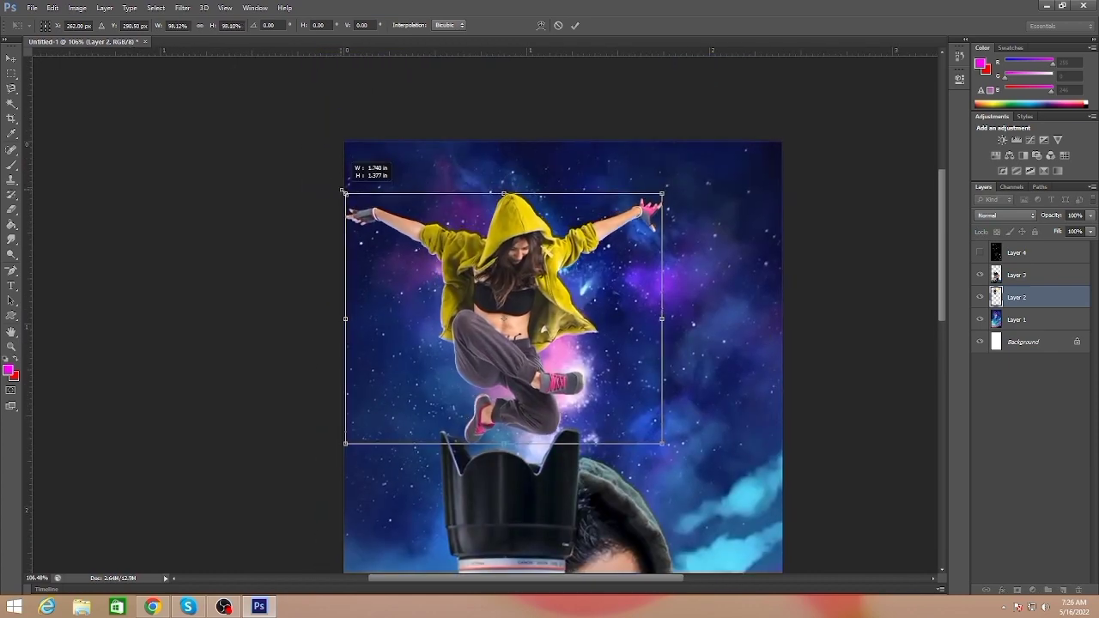
drag(667, 193, 658, 201)
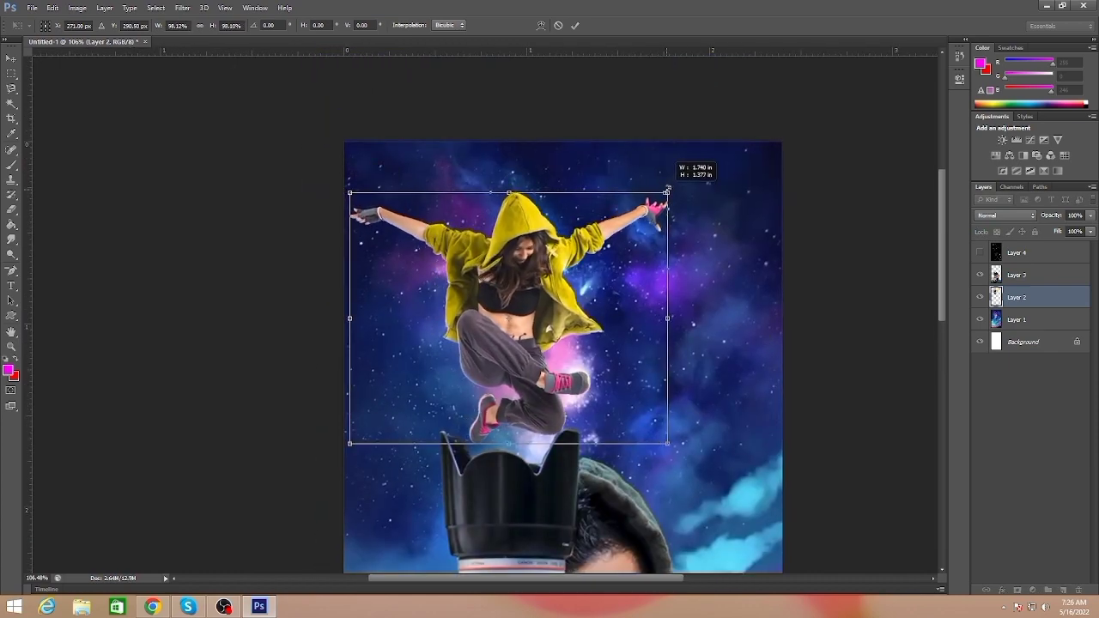
drag(350, 197, 347, 199)
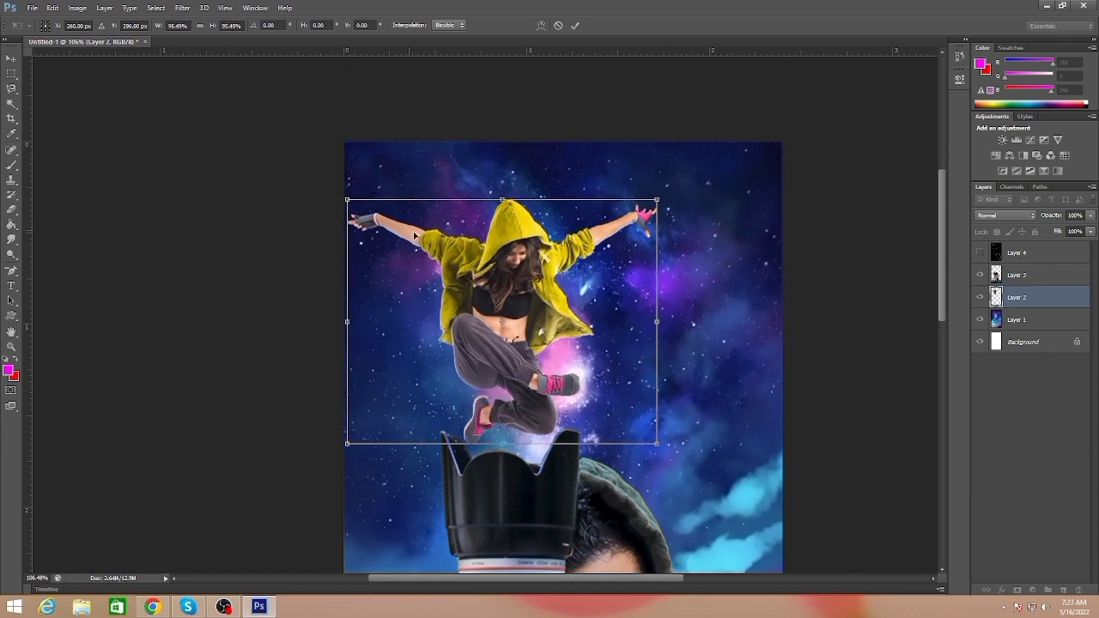
drag(421, 243, 421, 236)
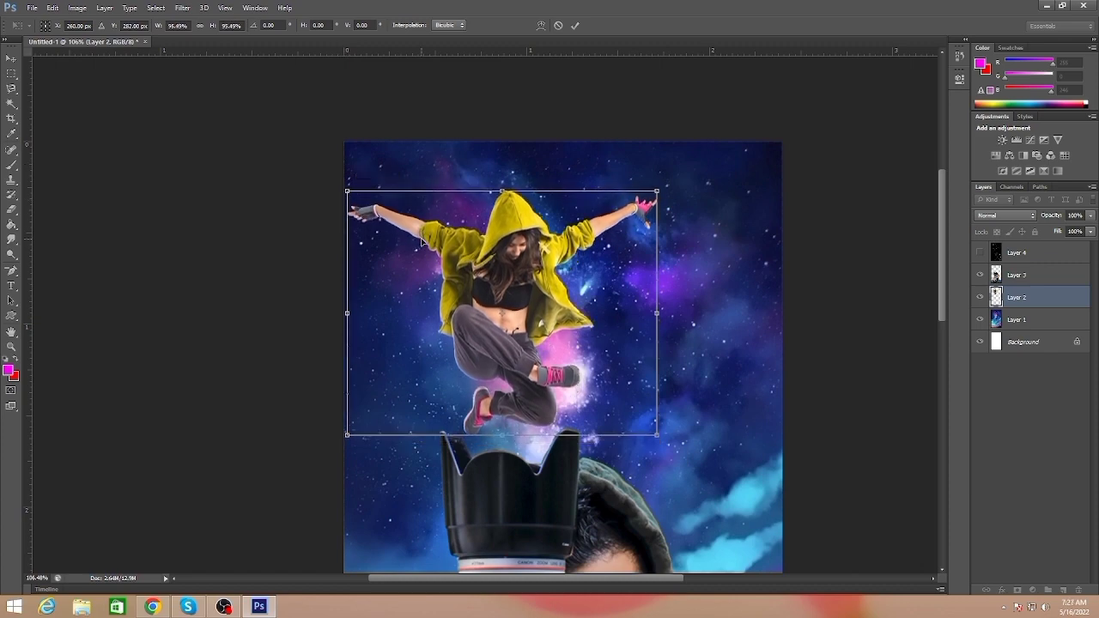
key(Return)
click(980, 252)
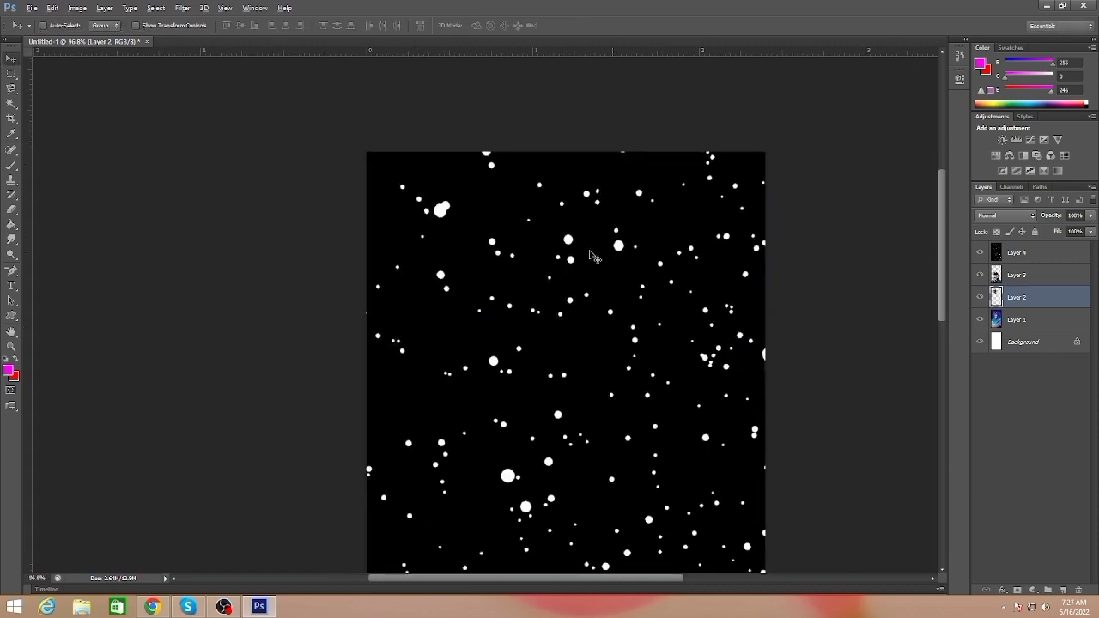
Blend Layer 4 with the This Layer black slider so only the white starfield dots show.
right_click(1045, 251)
click(925, 169)
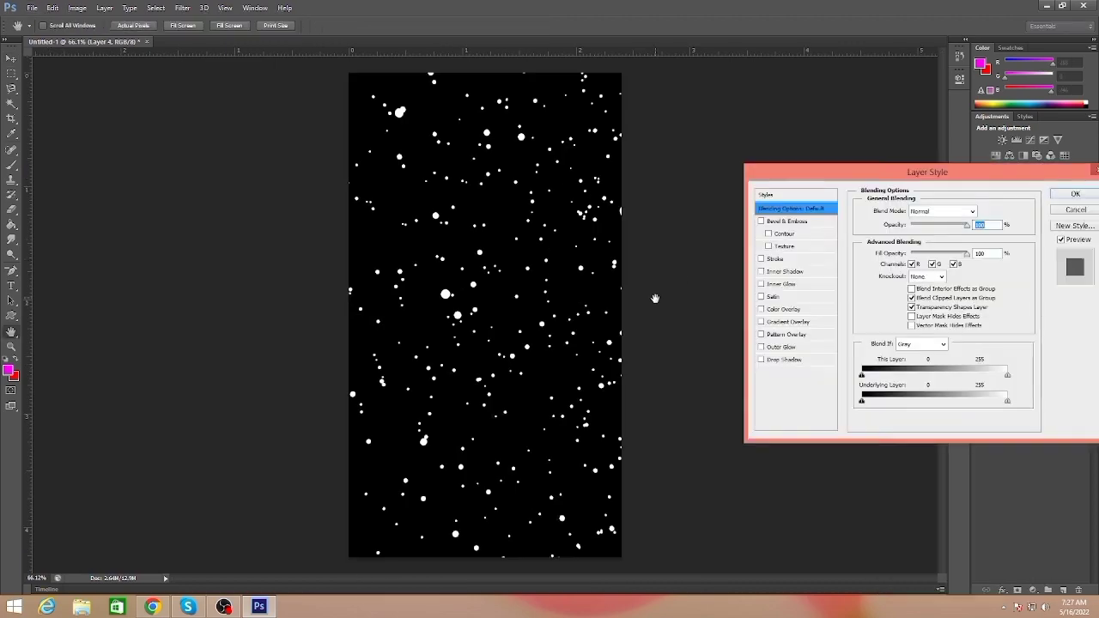
drag(862, 375, 888, 377)
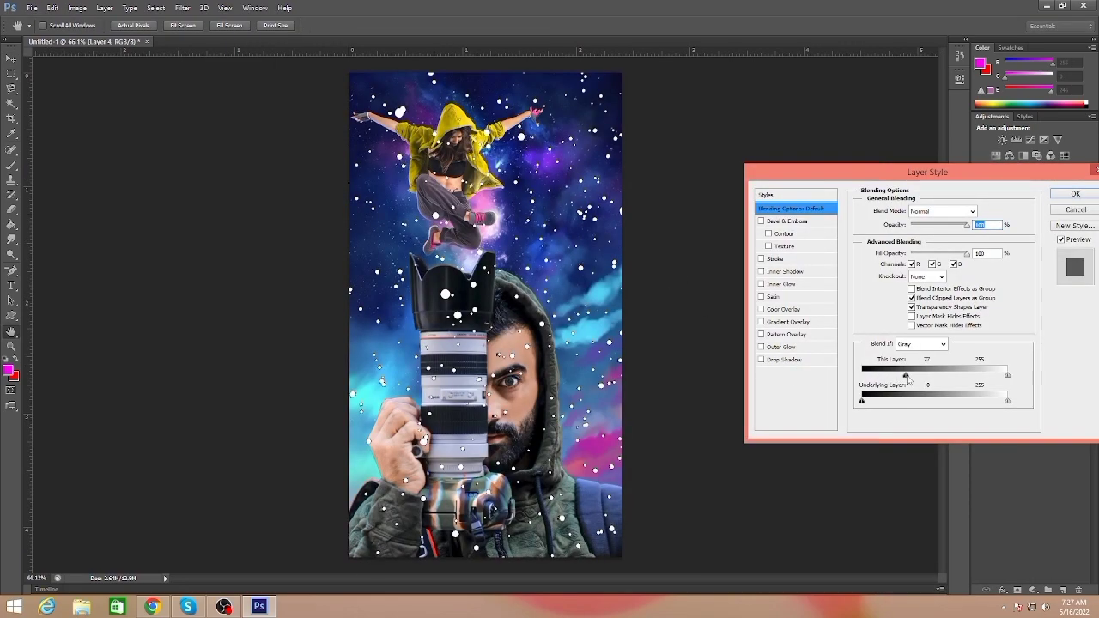
click(1075, 194)
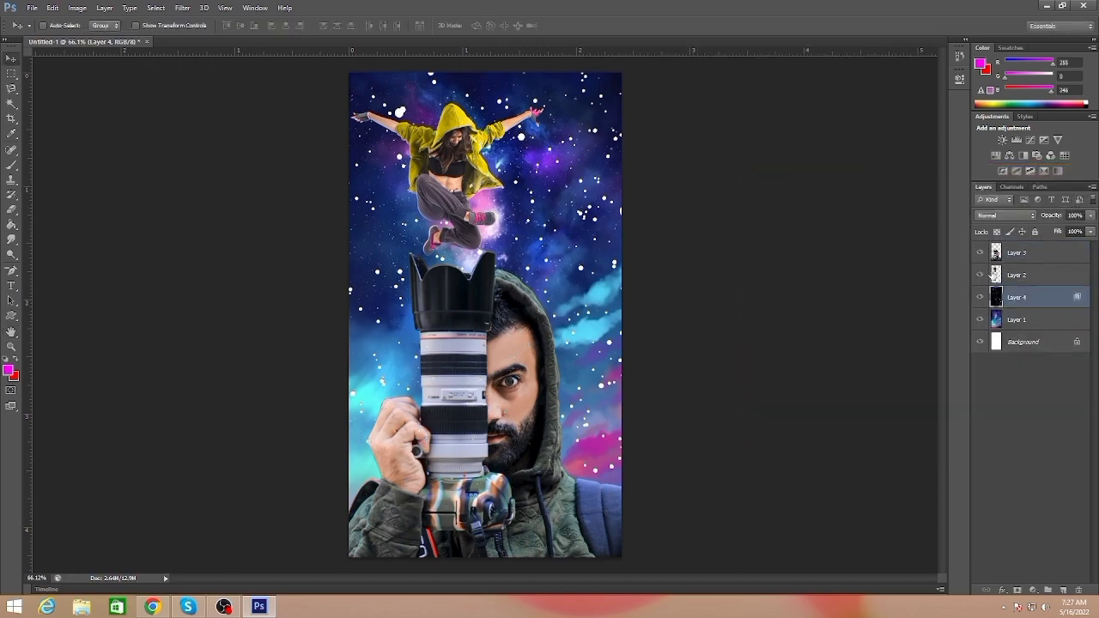
Streak the starfield with a 10 px horizontal Motion Blur.
click(182, 8)
mouse_move(189, 79)
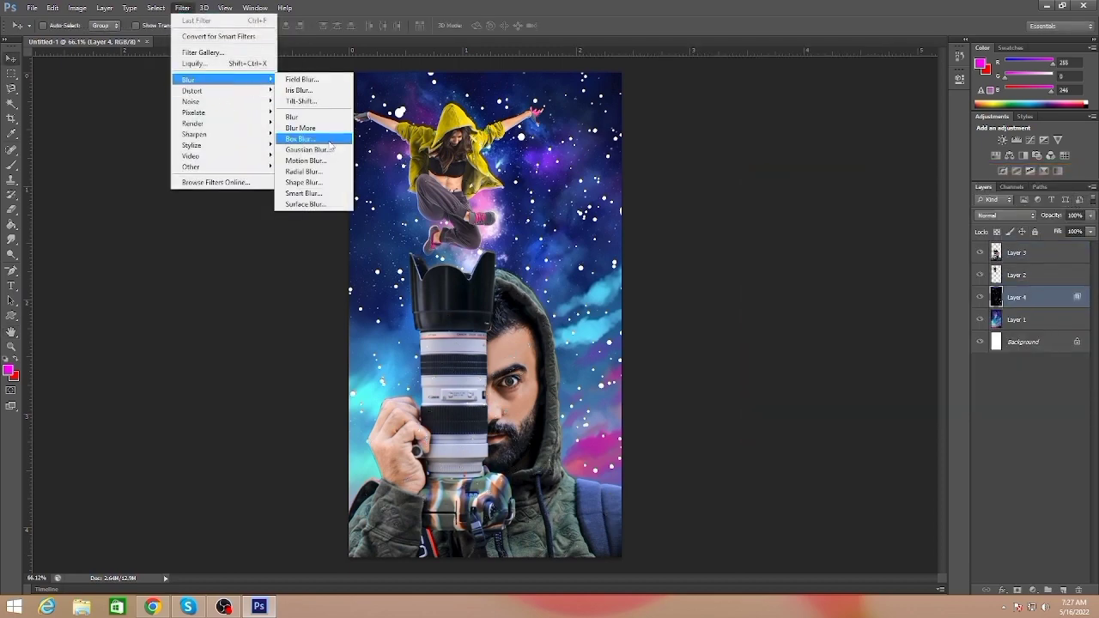
click(339, 160)
drag(655, 356, 654, 355)
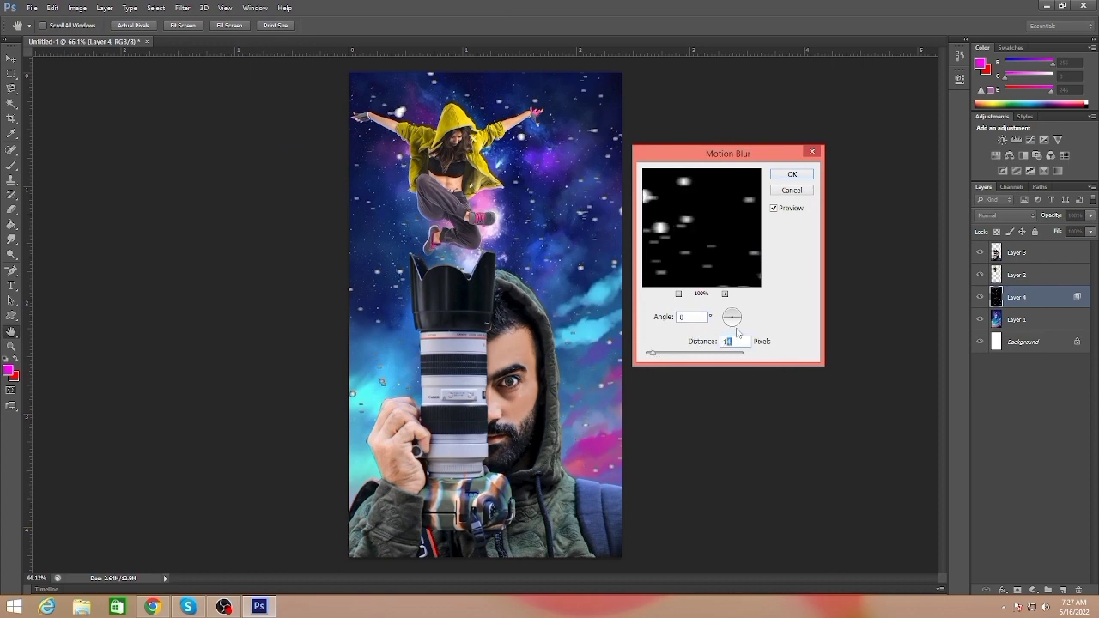
text(0)
click(789, 175)
scroll(446, 105, up, 2)
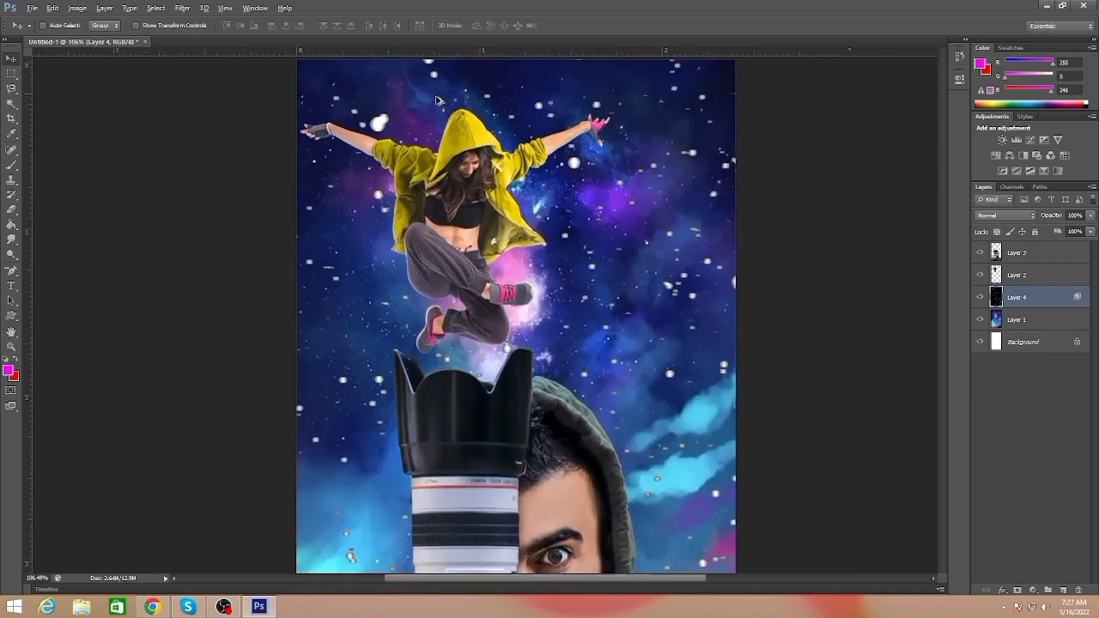
scroll(453, 109, up, 2)
scroll(455, 137, up, 1)
drag(456, 142, 461, 172)
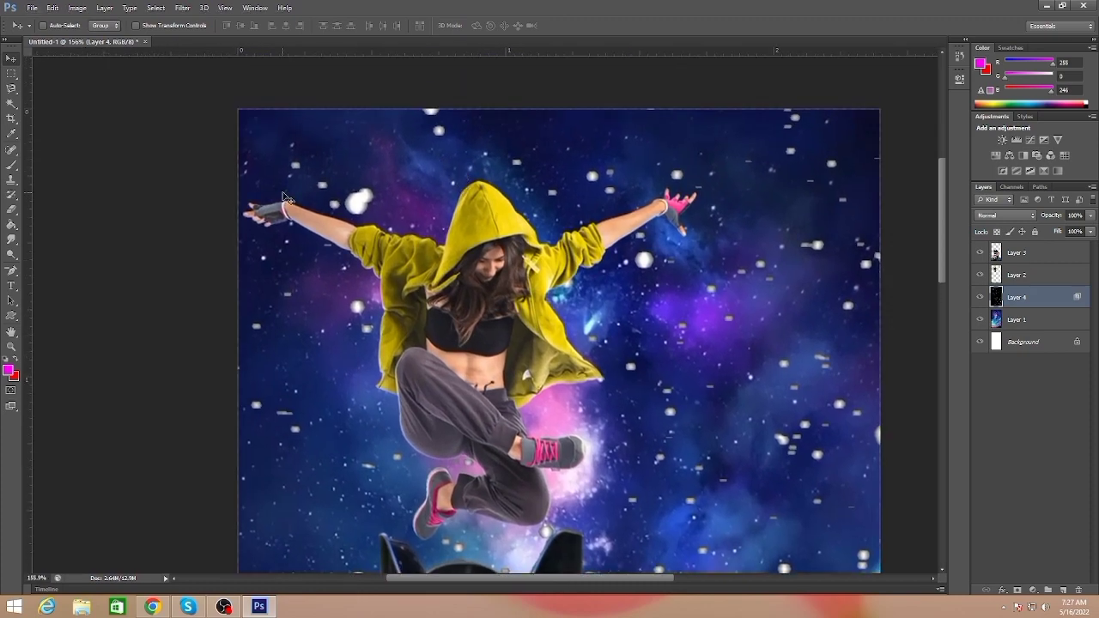
click(11, 270)
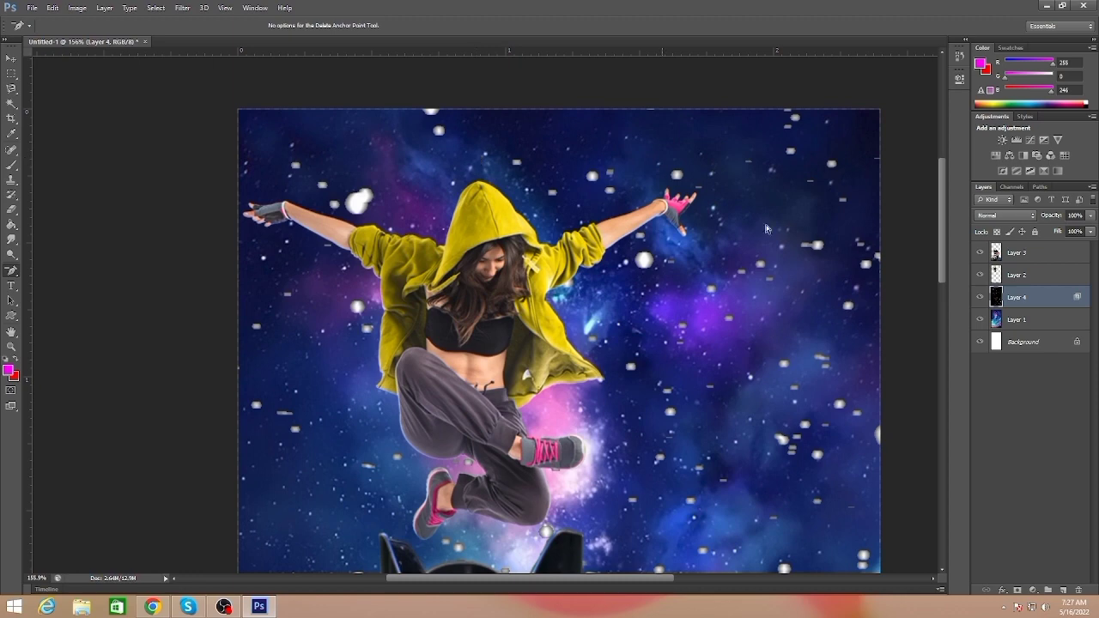
click(1017, 322)
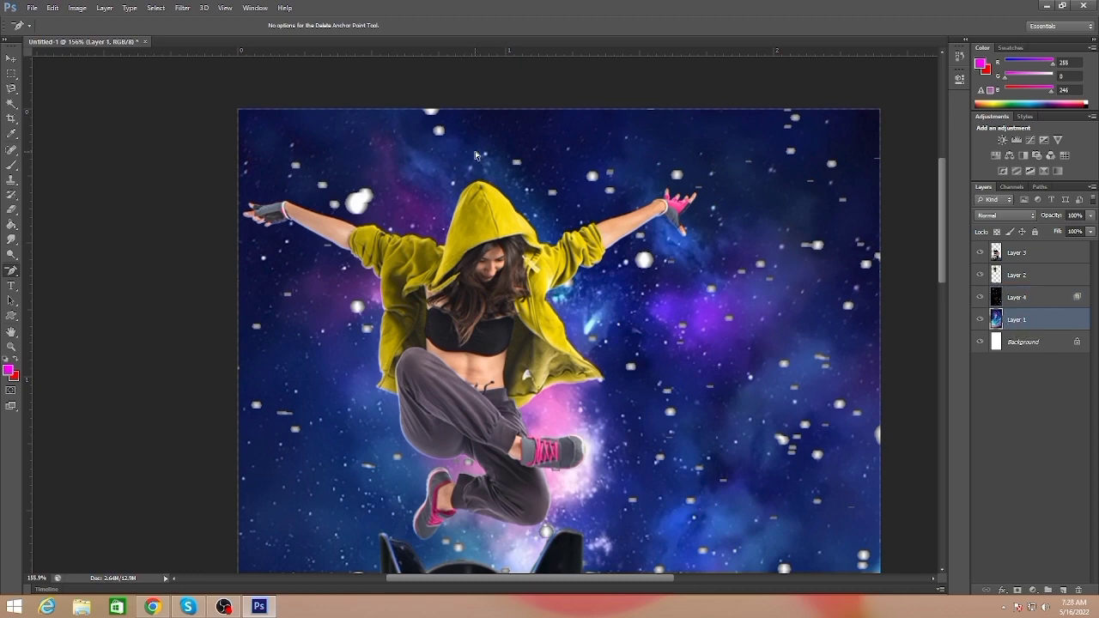
Draw a closed straight-line triangle path around the dancer with the Pen tool.
drag(12, 269, 60, 276)
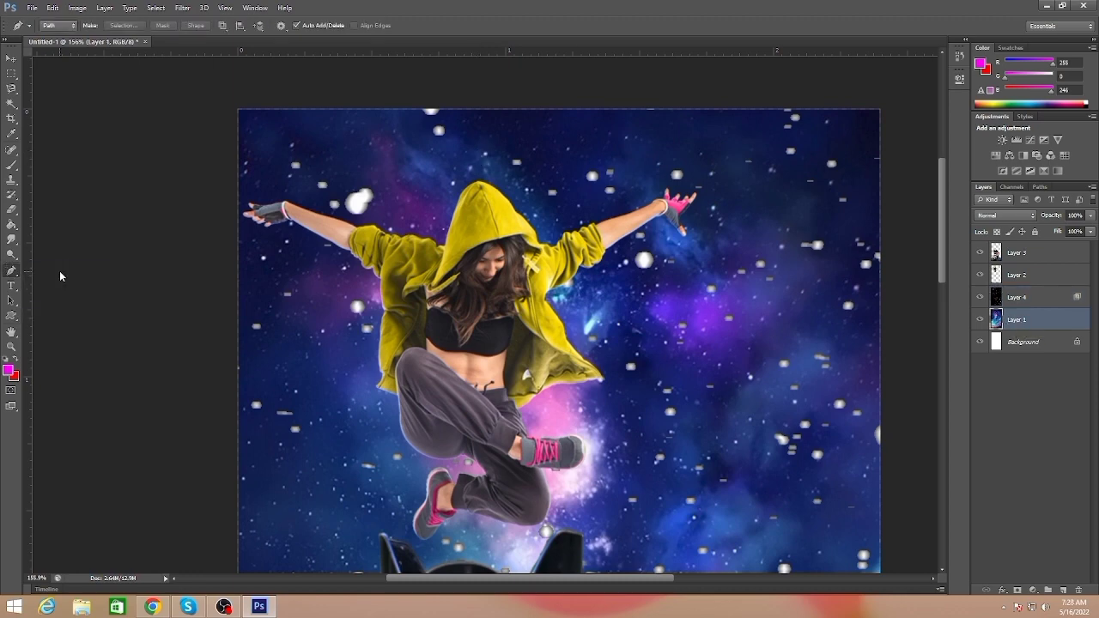
click(485, 151)
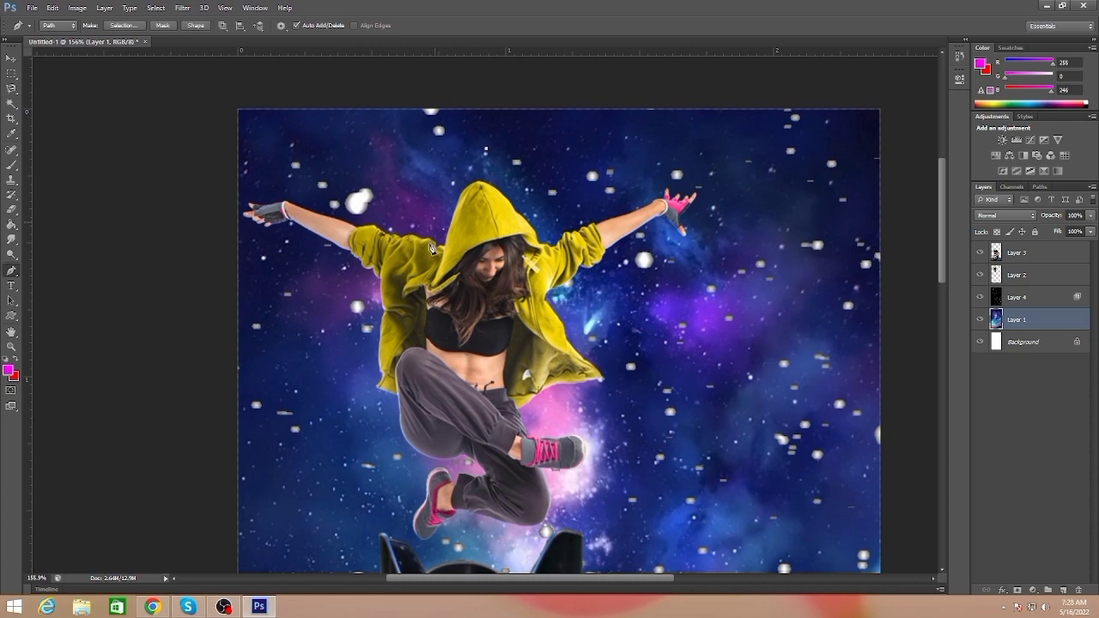
click(318, 468)
click(486, 152)
Stroke the triangle path with the soft magenta Brush on new Layer 5.
right_click(570, 333)
key(Escape)
click(1065, 591)
right_click(584, 335)
click(632, 149)
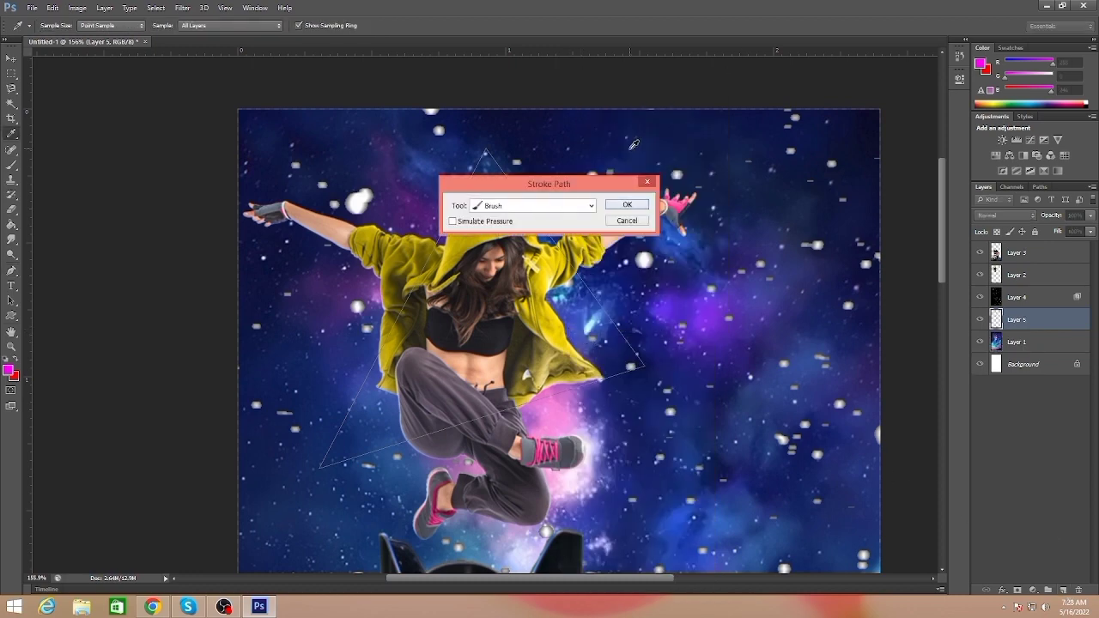
click(586, 210)
click(546, 228)
click(634, 206)
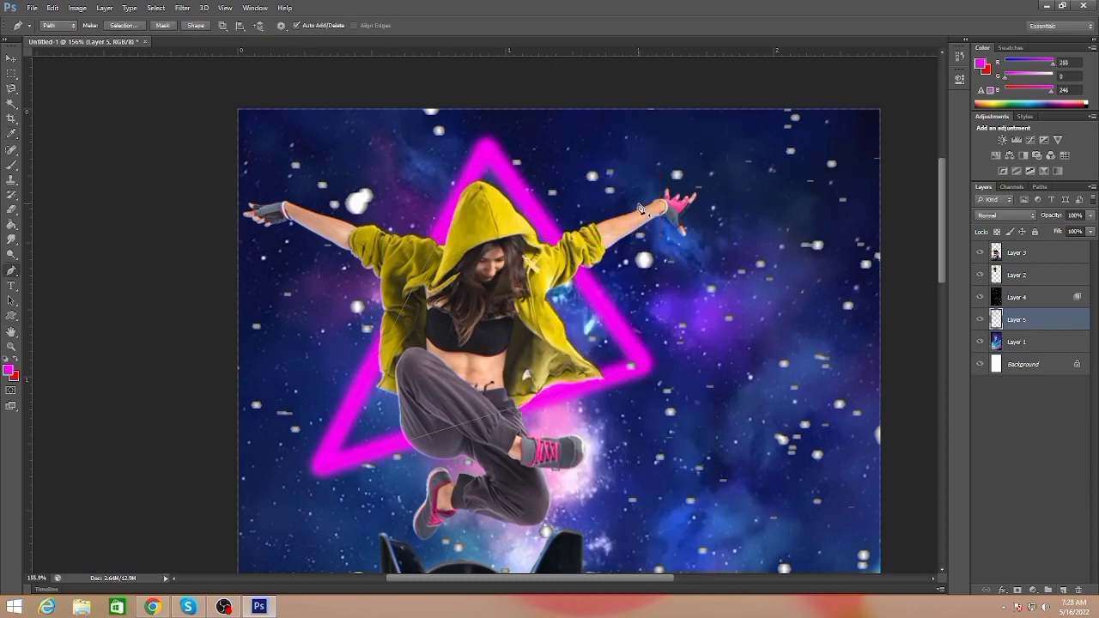
In Layer 5's blending options, add an Inner Glow sourced from the Center.
right_click(1042, 322)
click(902, 182)
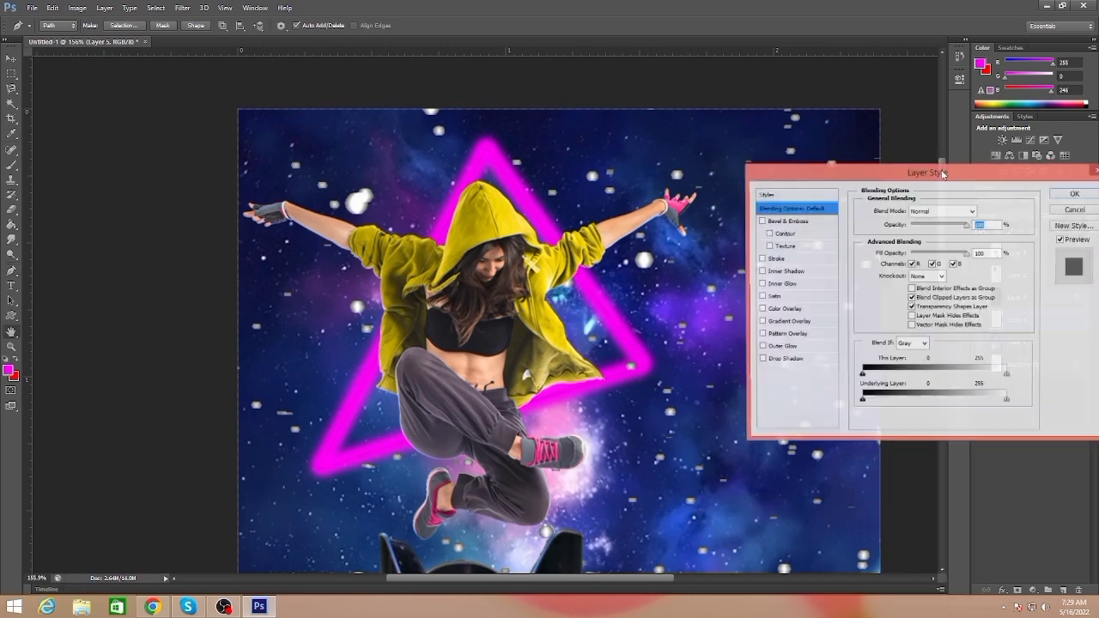
click(785, 309)
click(760, 309)
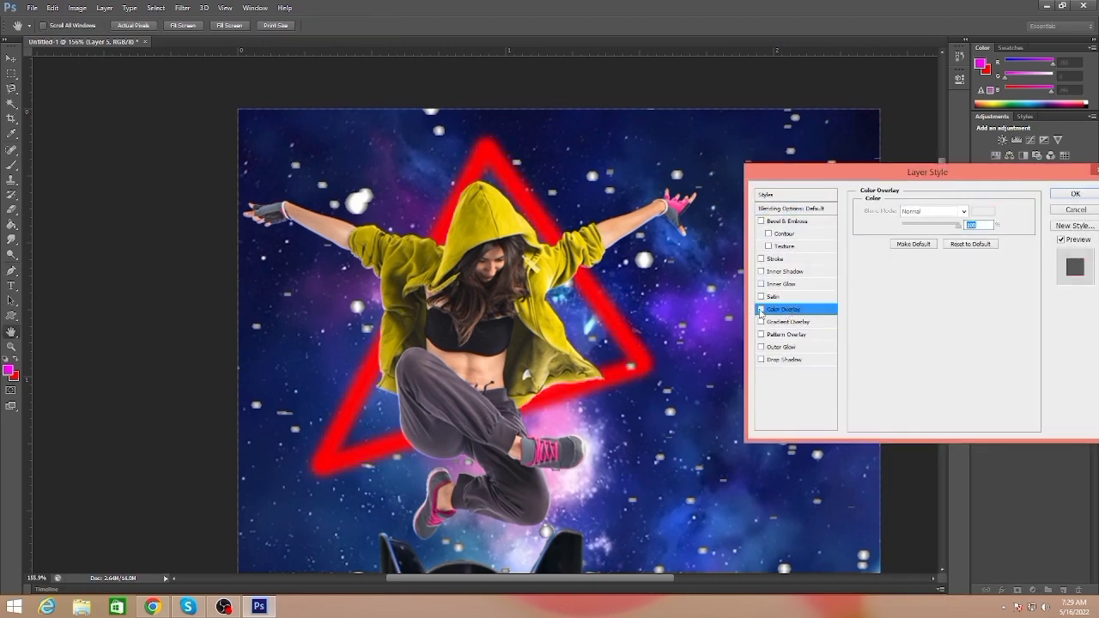
click(783, 284)
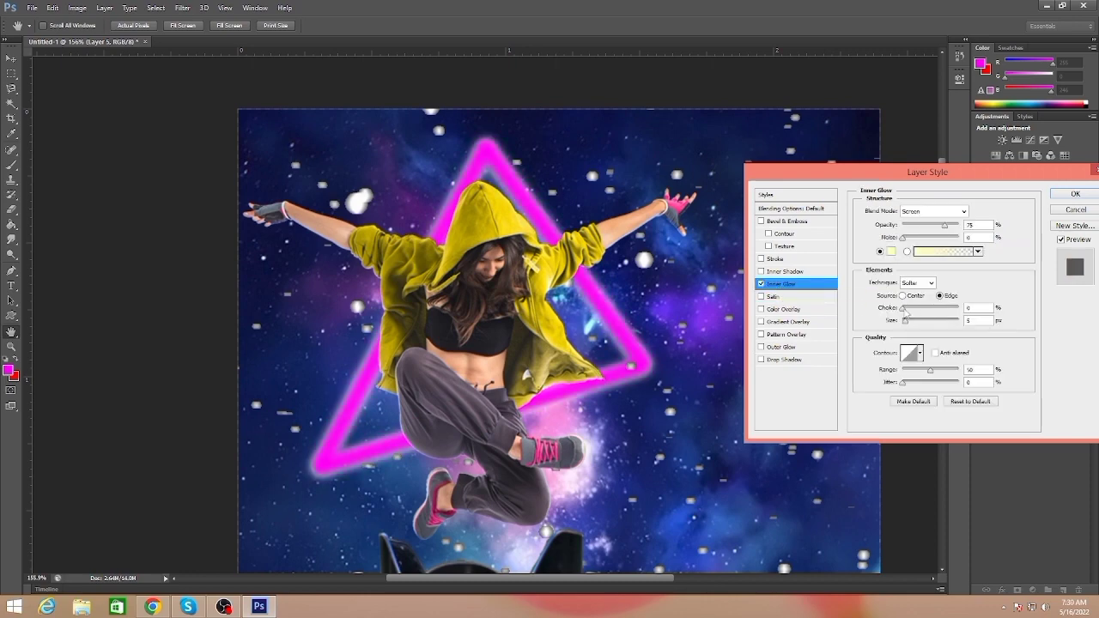
click(904, 297)
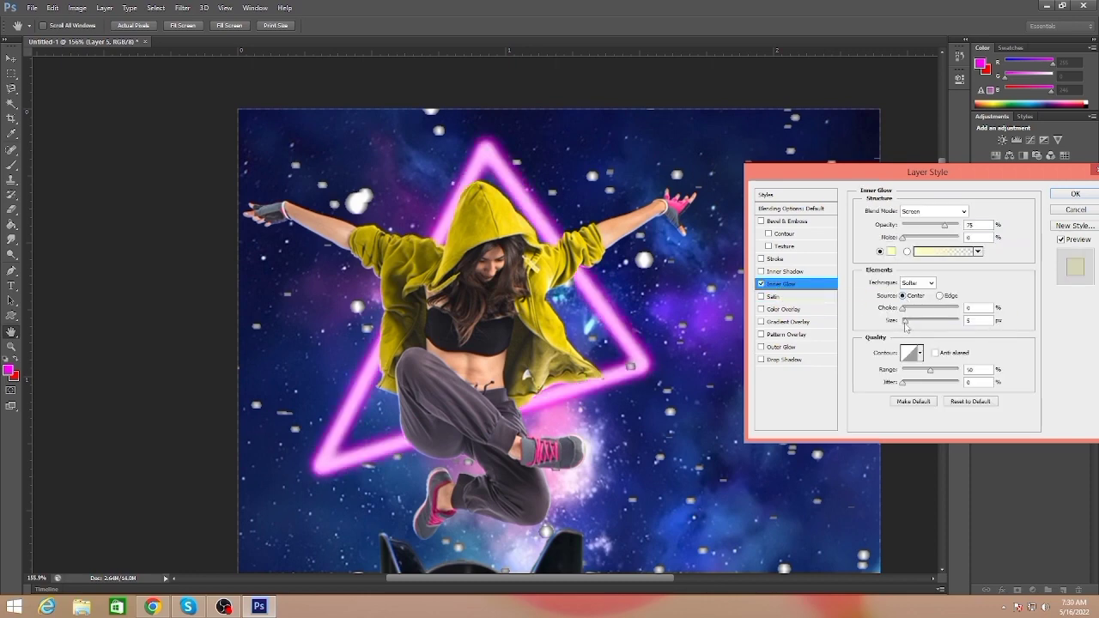
drag(905, 324, 902, 315)
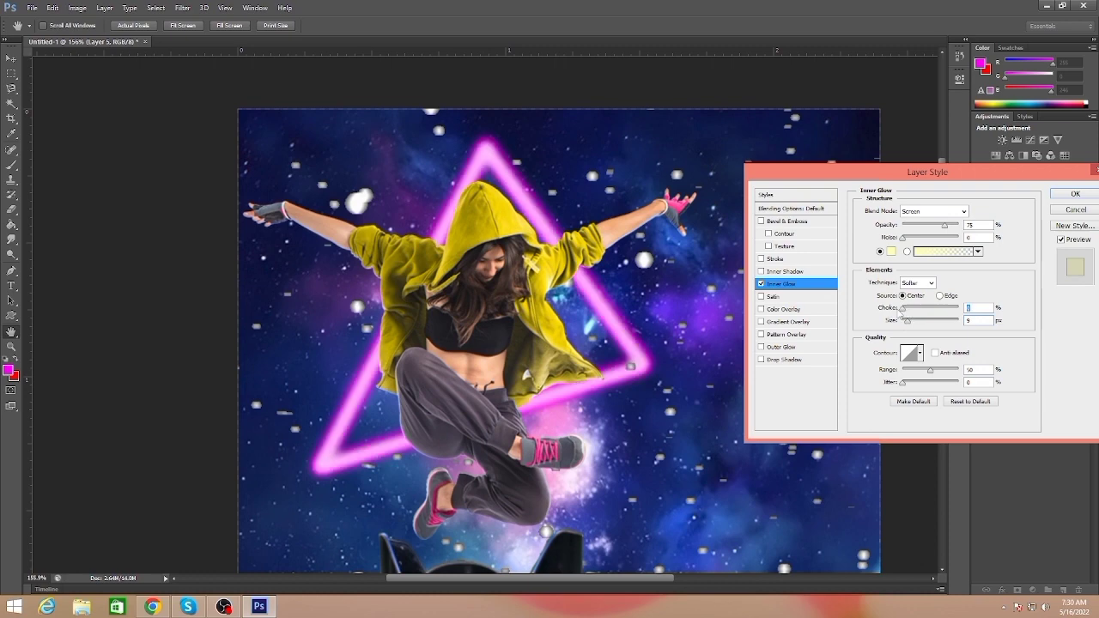
Make the inner glow white, Softer, 100% opacity, adjust its size, and apply.
click(890, 251)
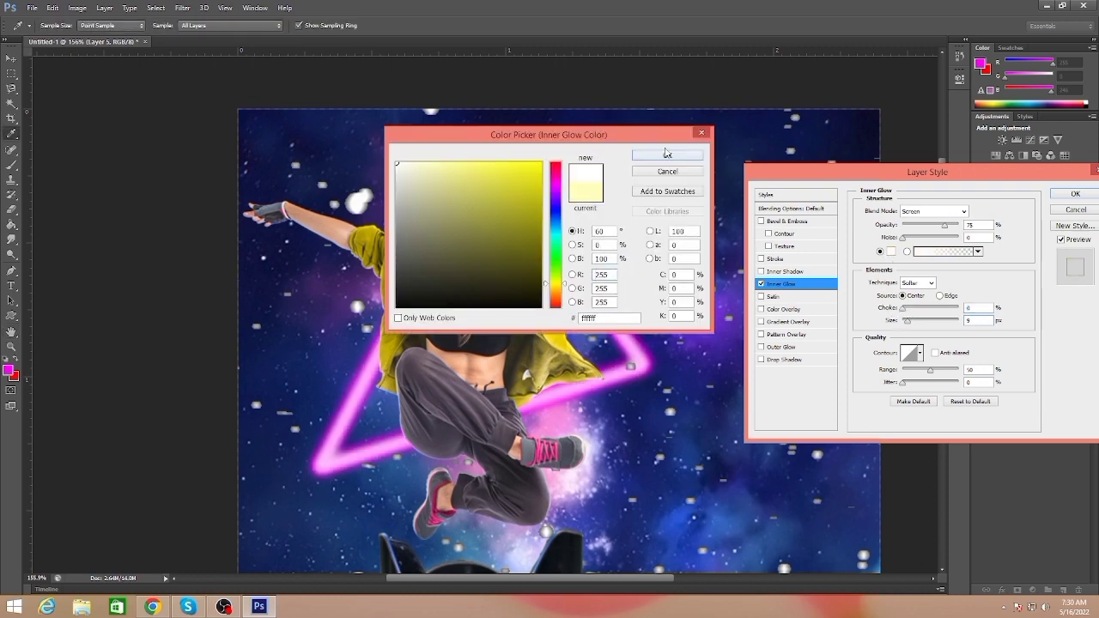
click(667, 154)
click(932, 285)
click(915, 285)
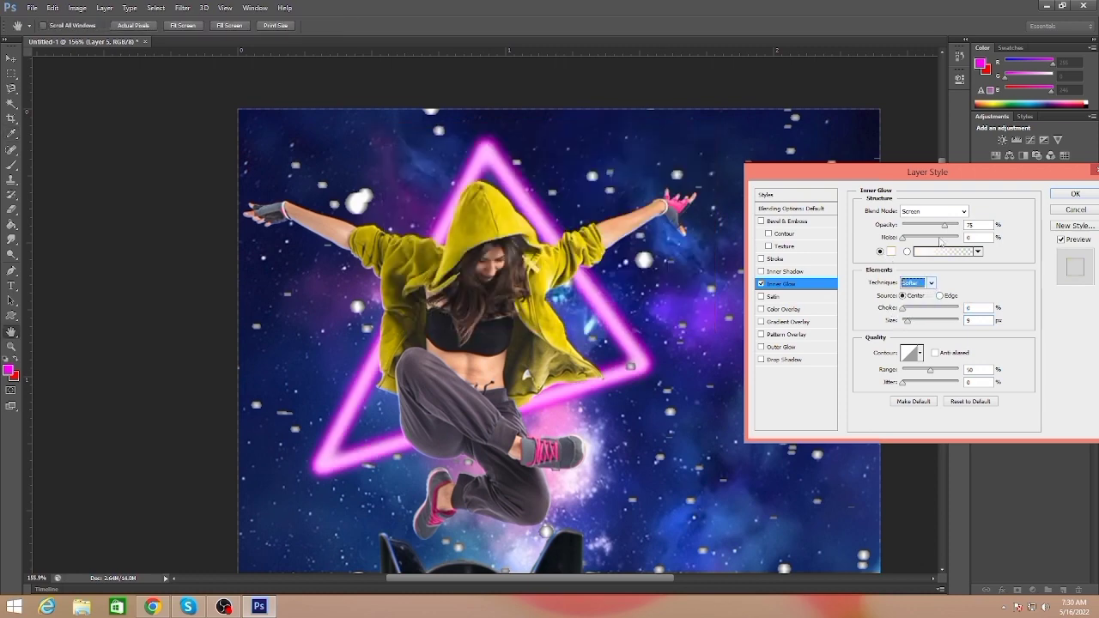
drag(945, 225, 961, 225)
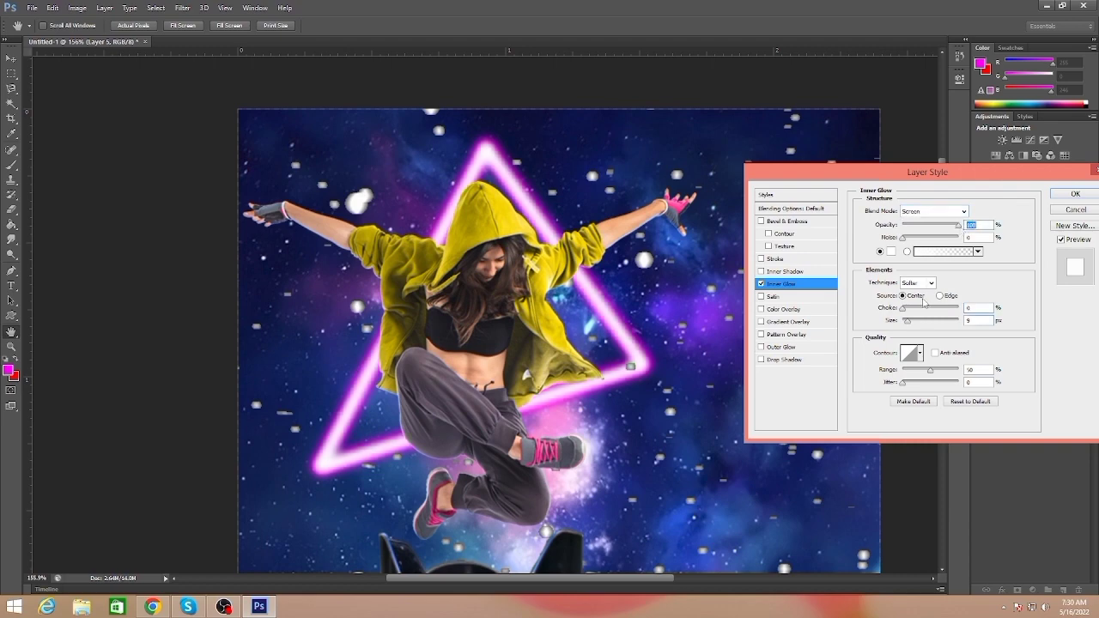
drag(908, 323, 909, 325)
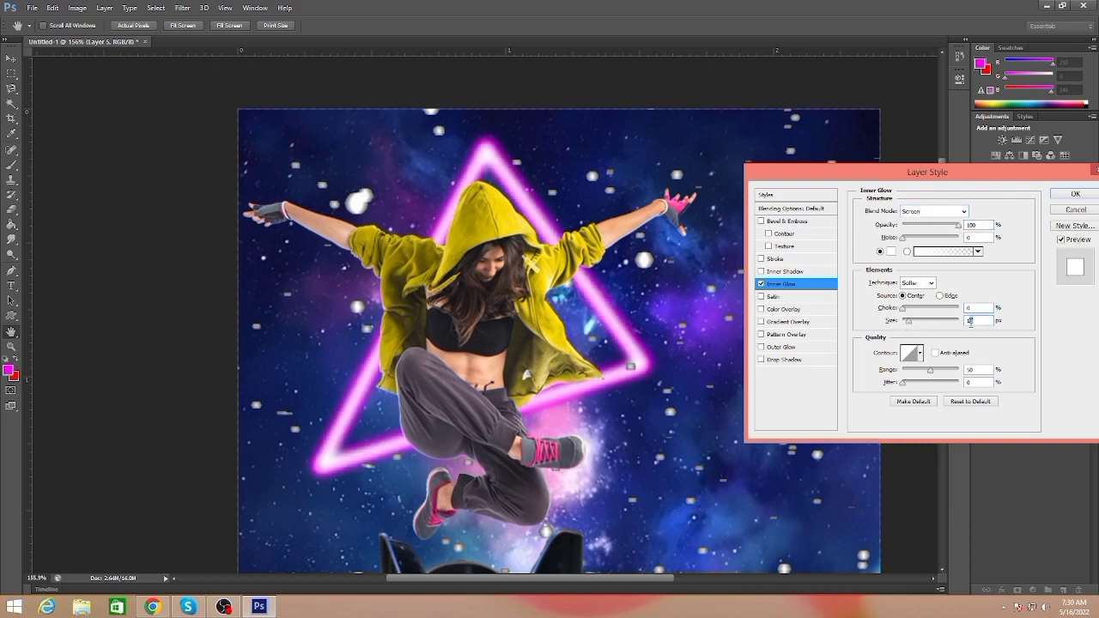
click(979, 320)
text(11)
key(Return)
Reopen Layer 5's blending options and add a magenta Color Overlay.
key(p)
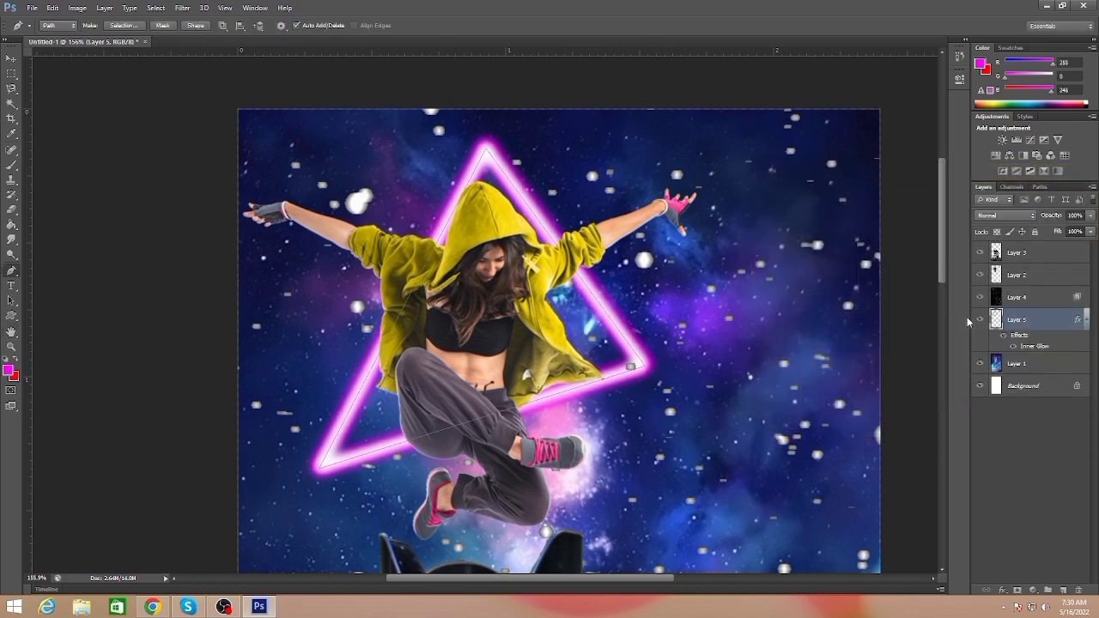
right_click(1039, 319)
click(900, 168)
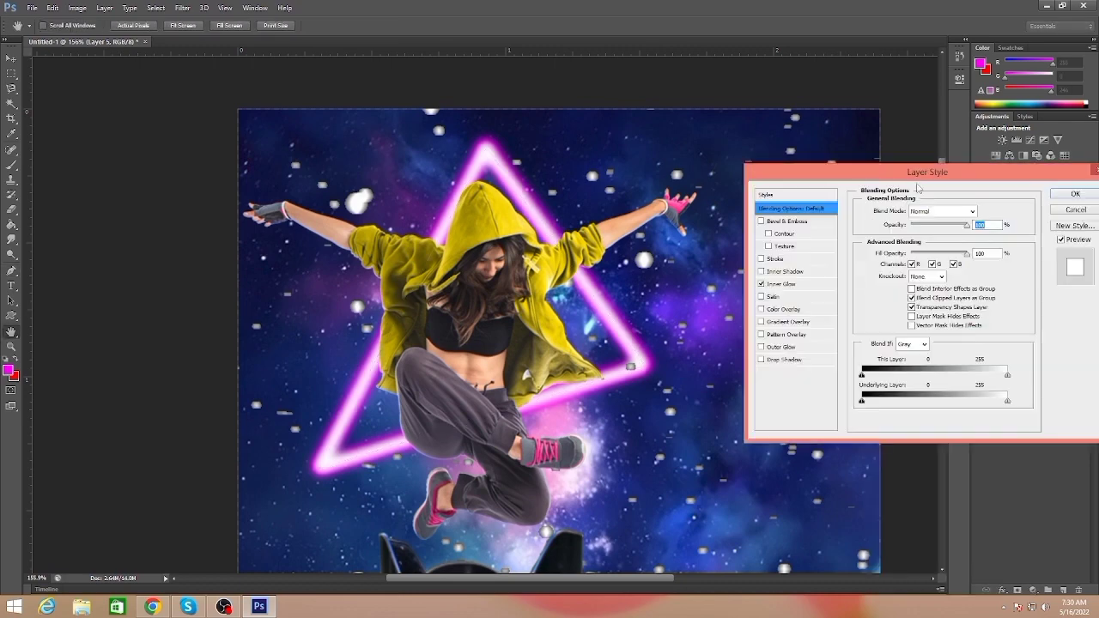
click(785, 309)
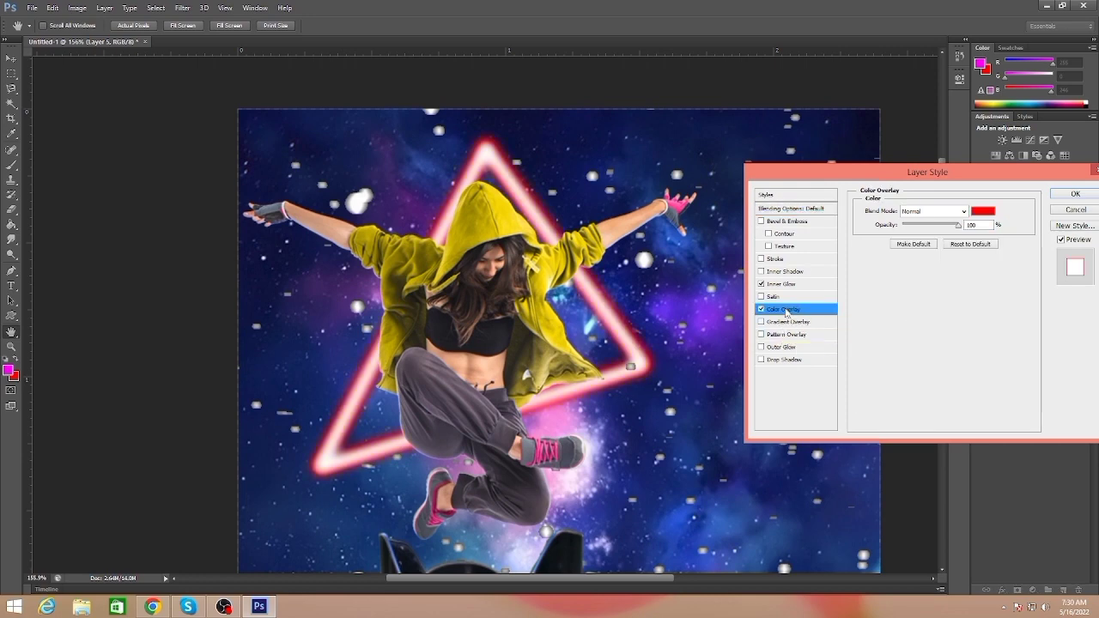
click(982, 211)
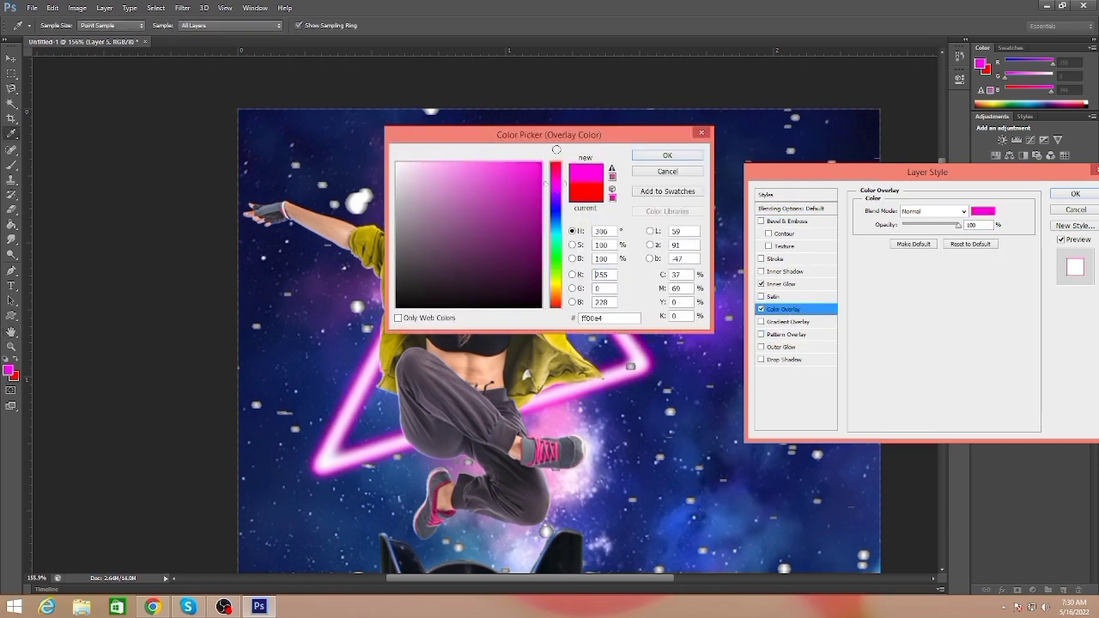
click(667, 156)
Add an Outer Glow in a saturated pink-magenta colour.
click(778, 347)
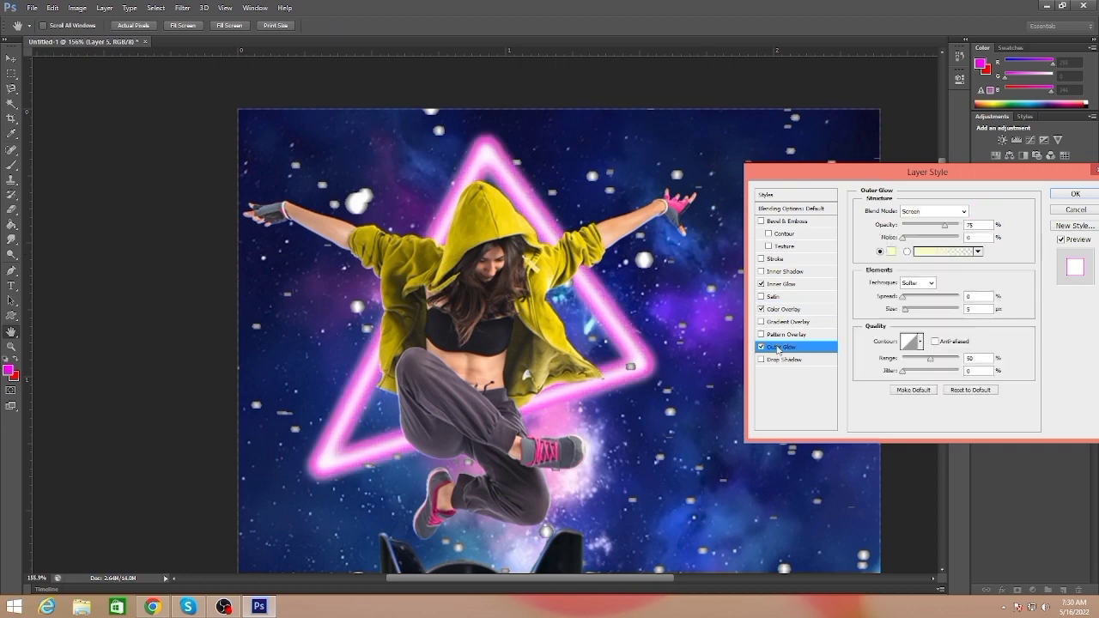
drag(906, 311, 912, 310)
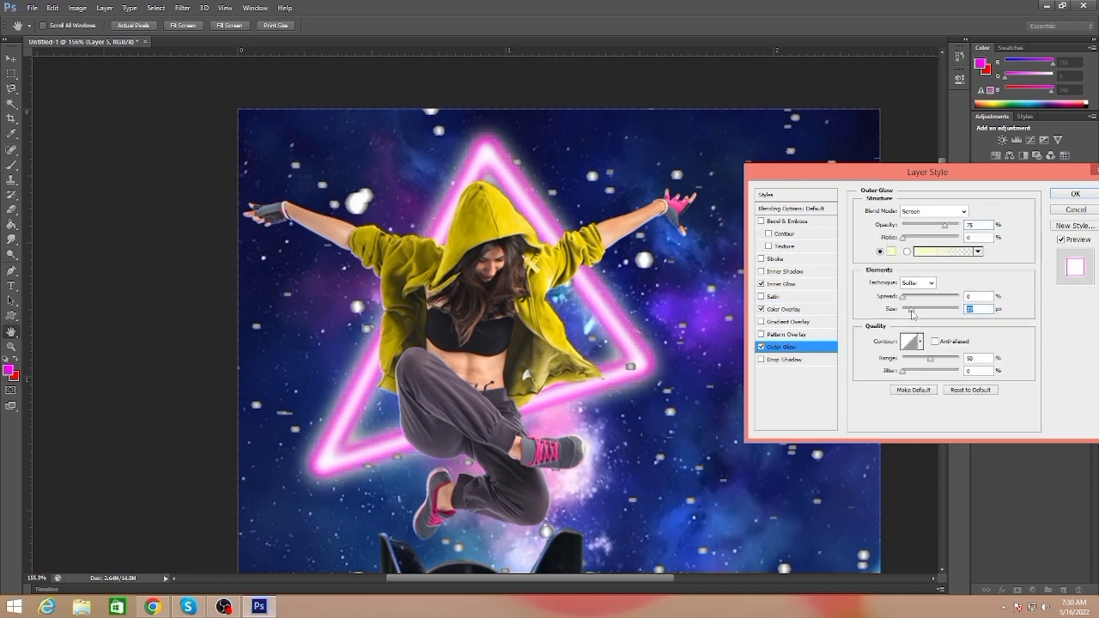
click(891, 250)
click(557, 185)
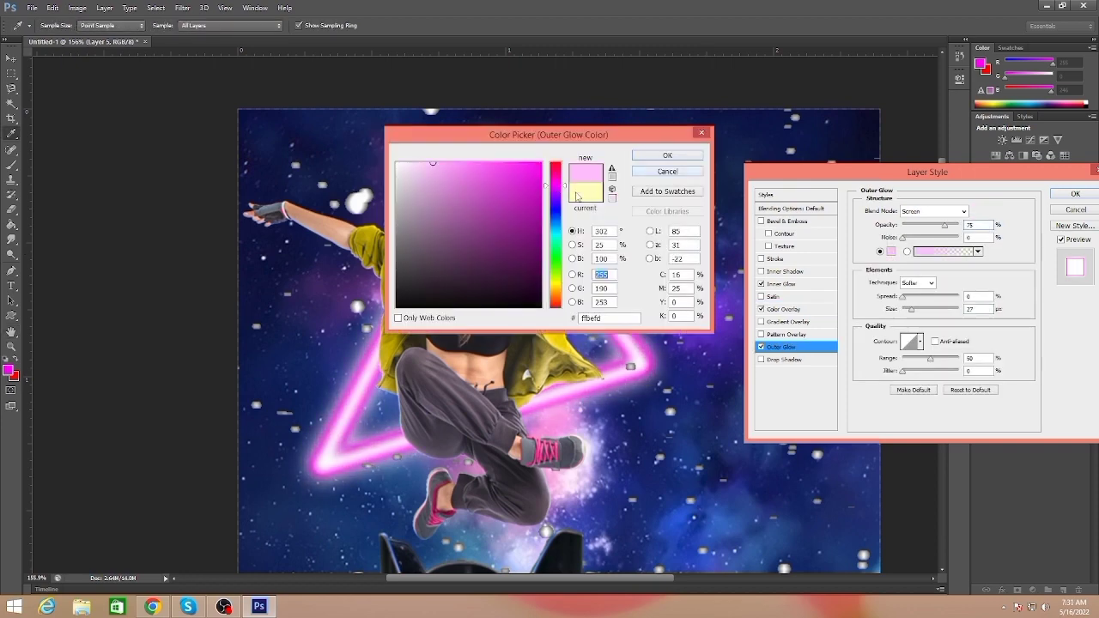
click(540, 164)
click(667, 155)
Set the outer glow to spread 1, opacity 100% and size 50, then apply.
drag(911, 309, 921, 314)
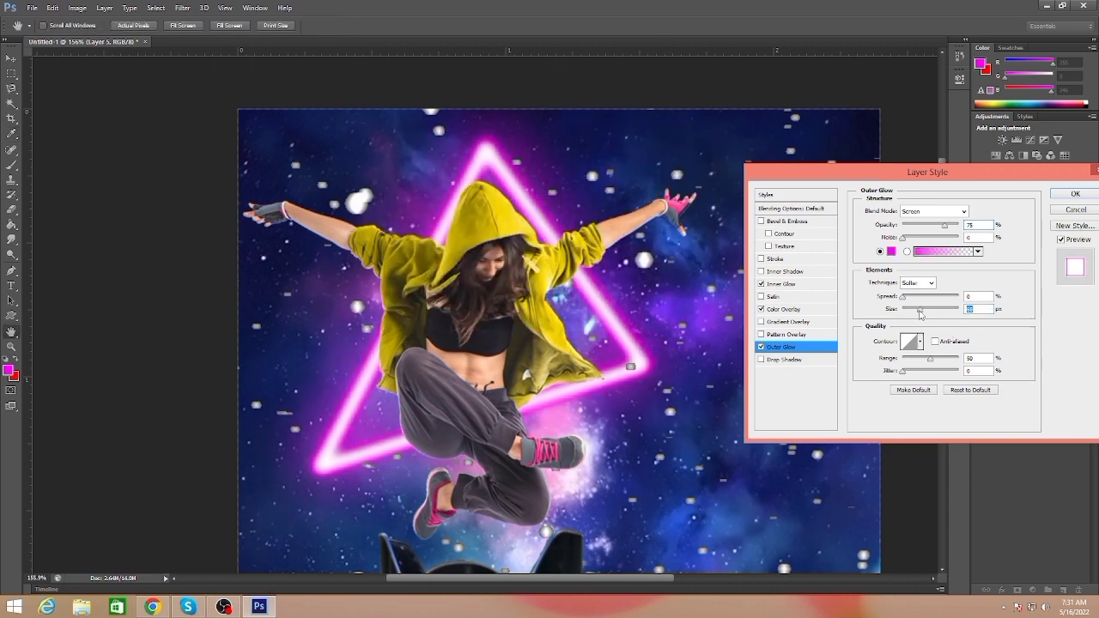
click(903, 298)
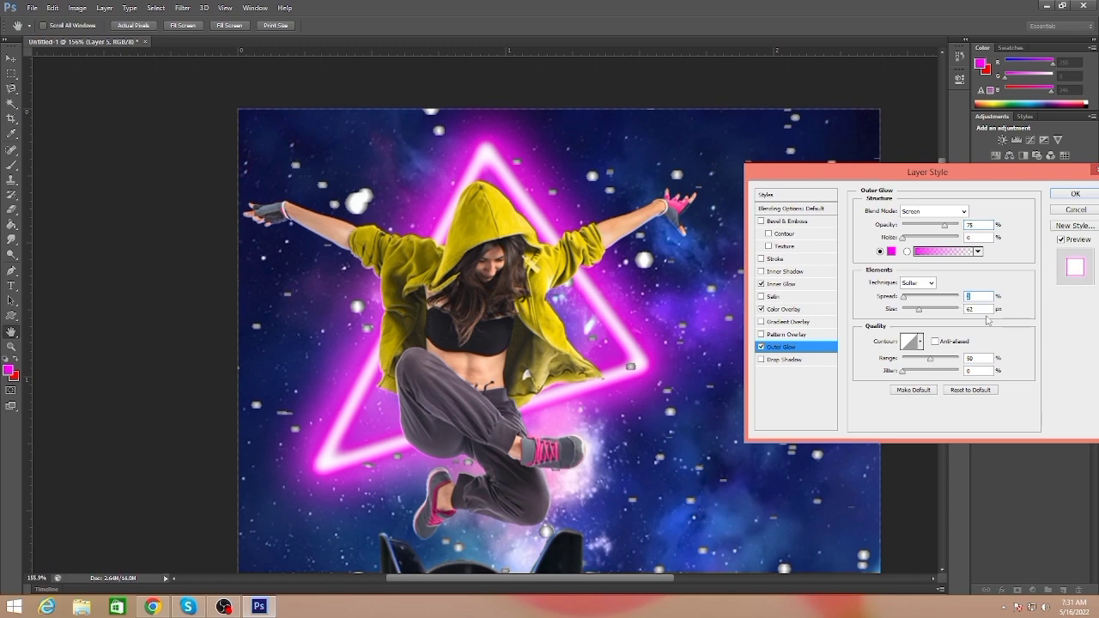
drag(945, 225, 960, 229)
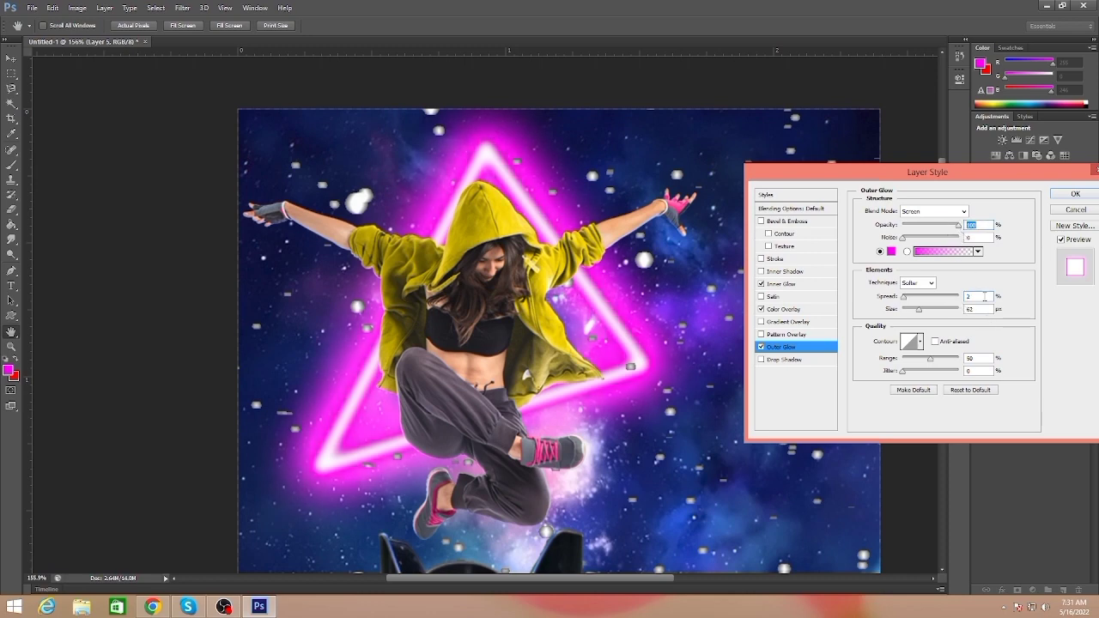
click(919, 311)
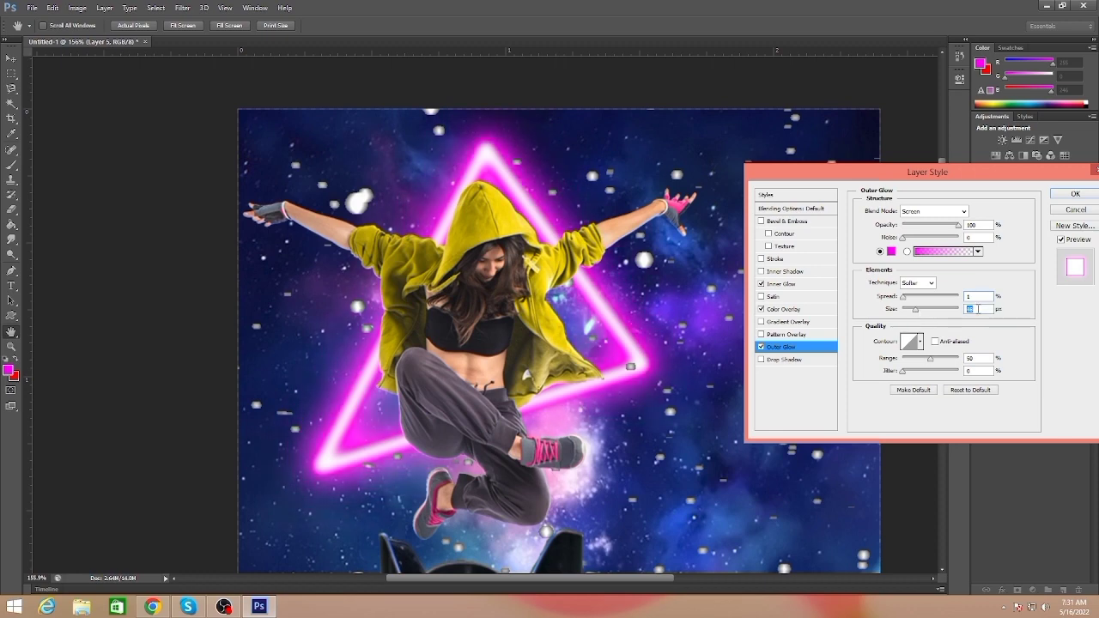
text(50)
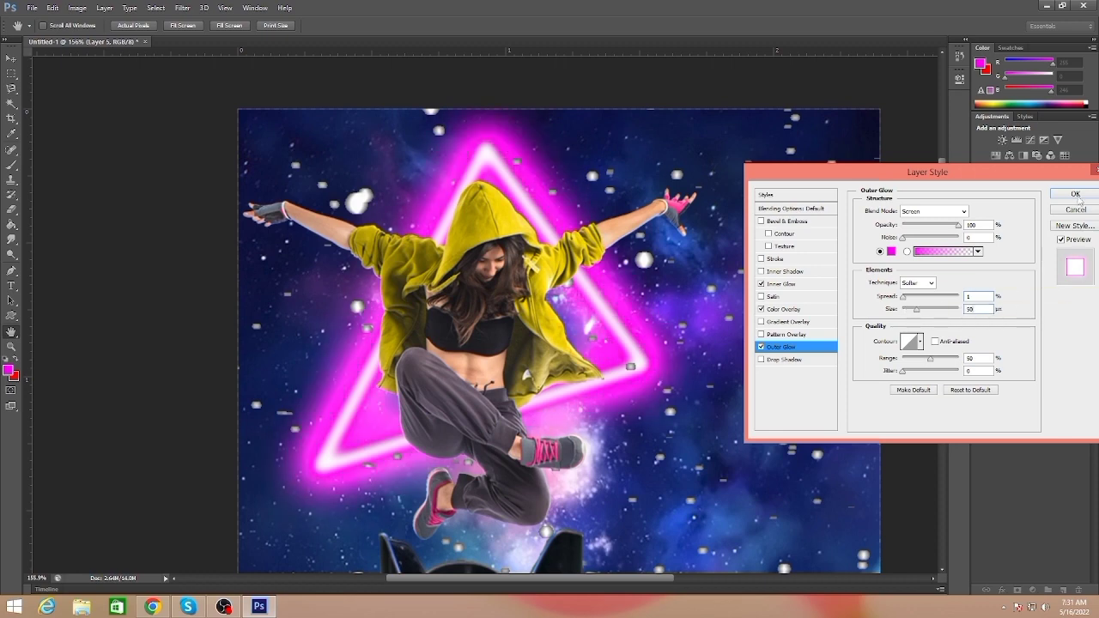
click(1075, 194)
key(p)
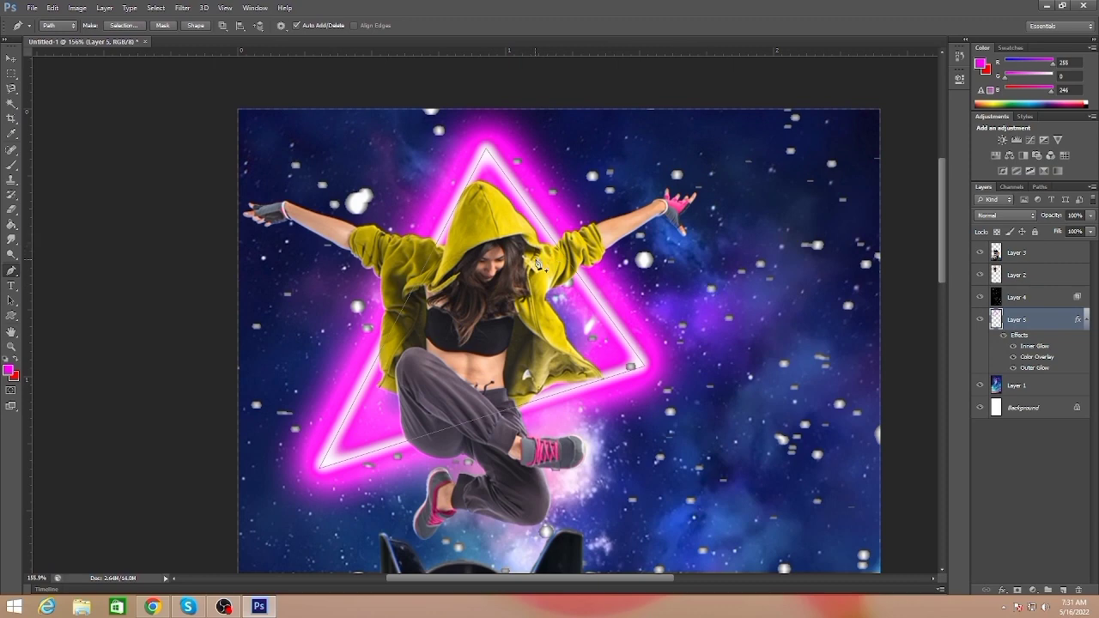
Add a new empty layer and set the brush size to 100 px.
click(1063, 591)
right_click(521, 293)
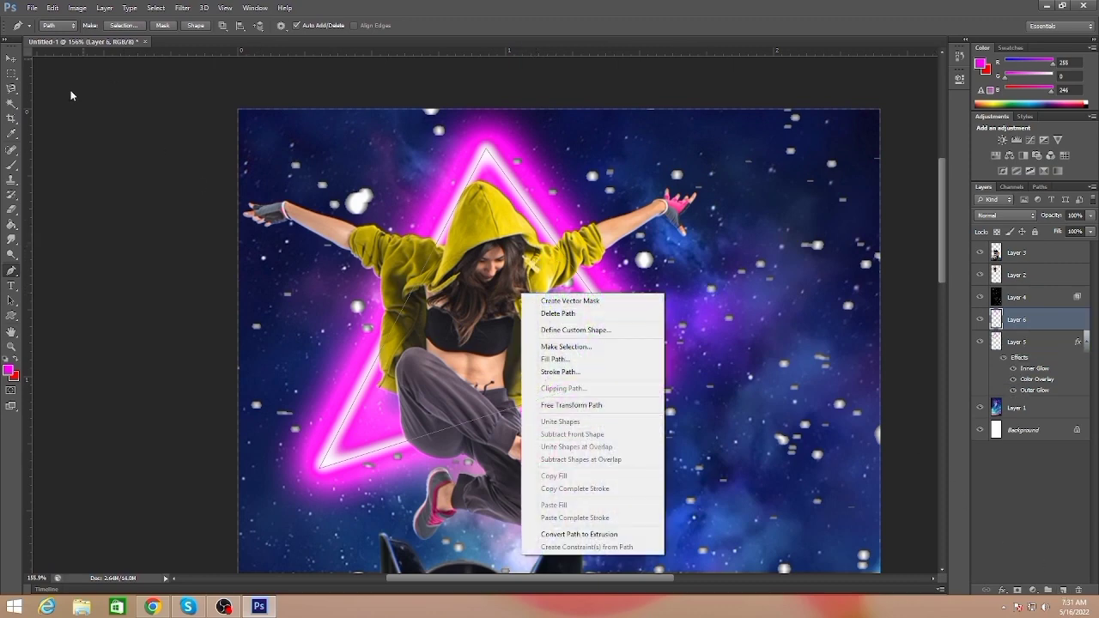
click(11, 171)
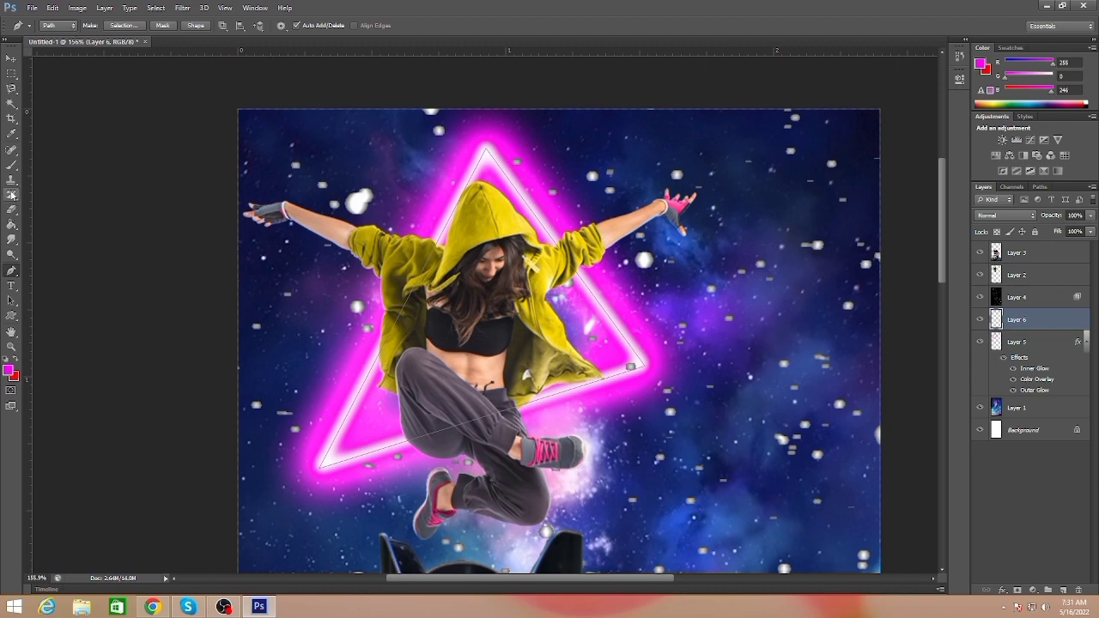
click(9, 168)
click(57, 26)
drag(40, 59, 66, 63)
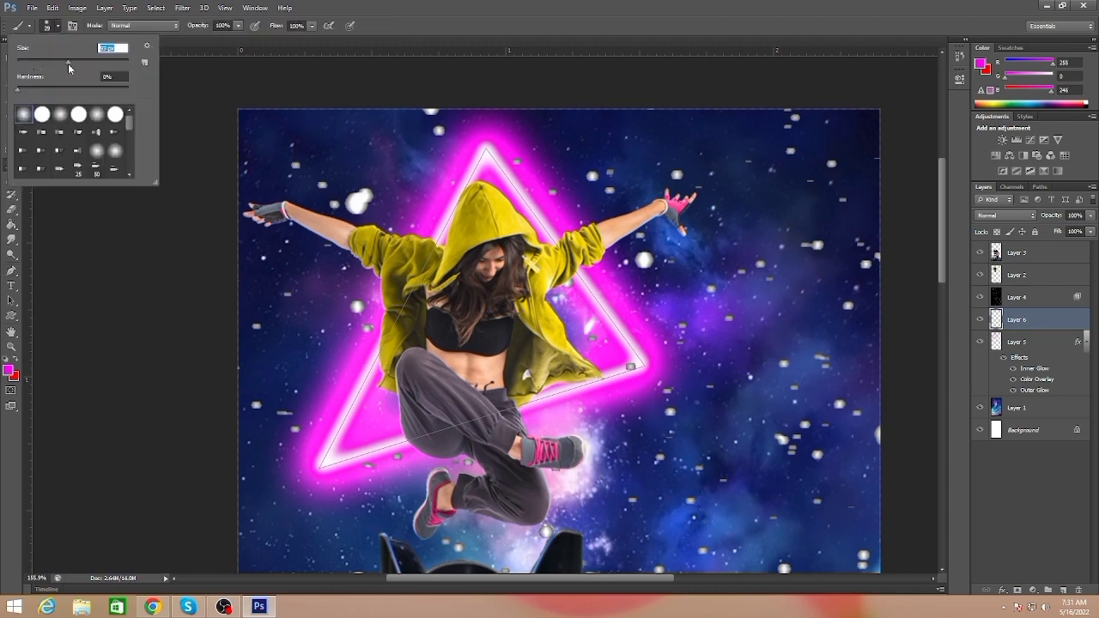
text(0)
key(Return)
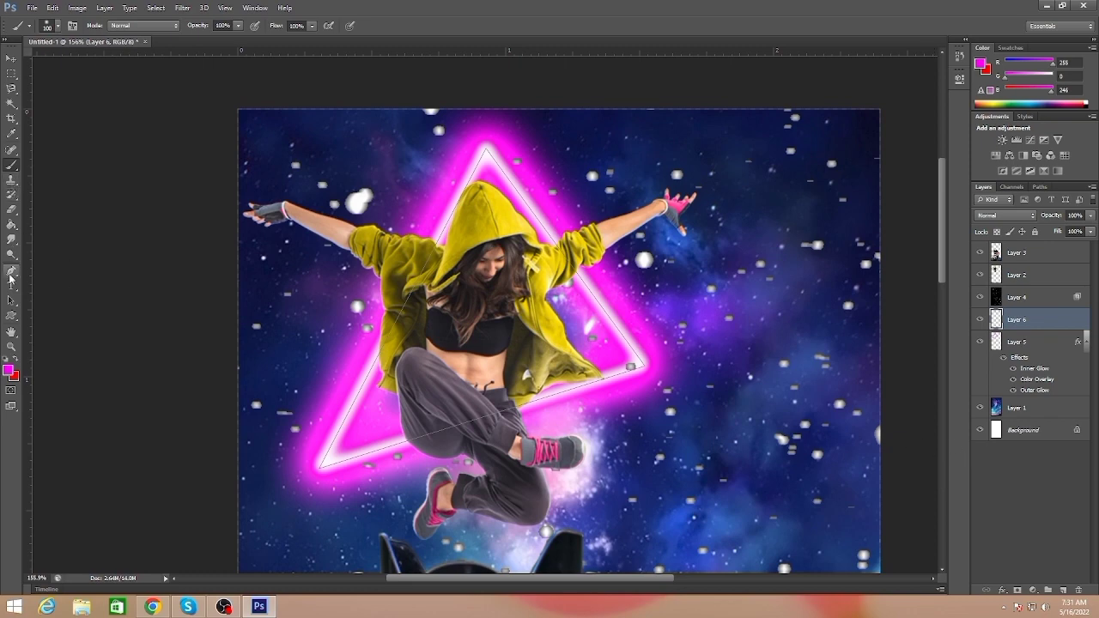
Stroke the triangle path with the 100 px magenta brush on Layer 6.
click(11, 271)
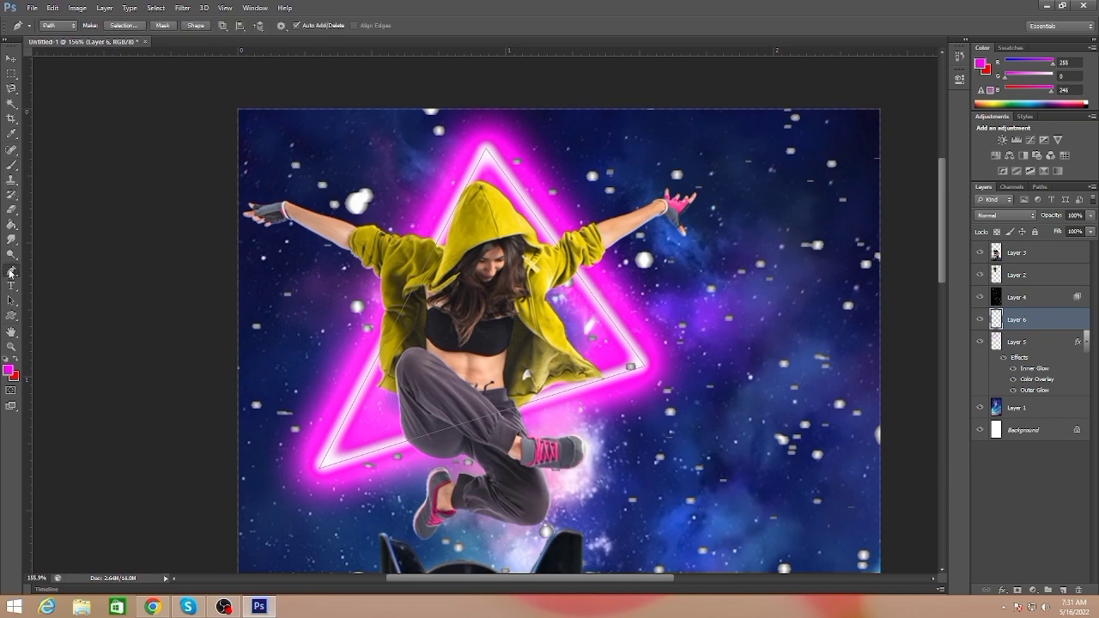
right_click(518, 345)
click(566, 154)
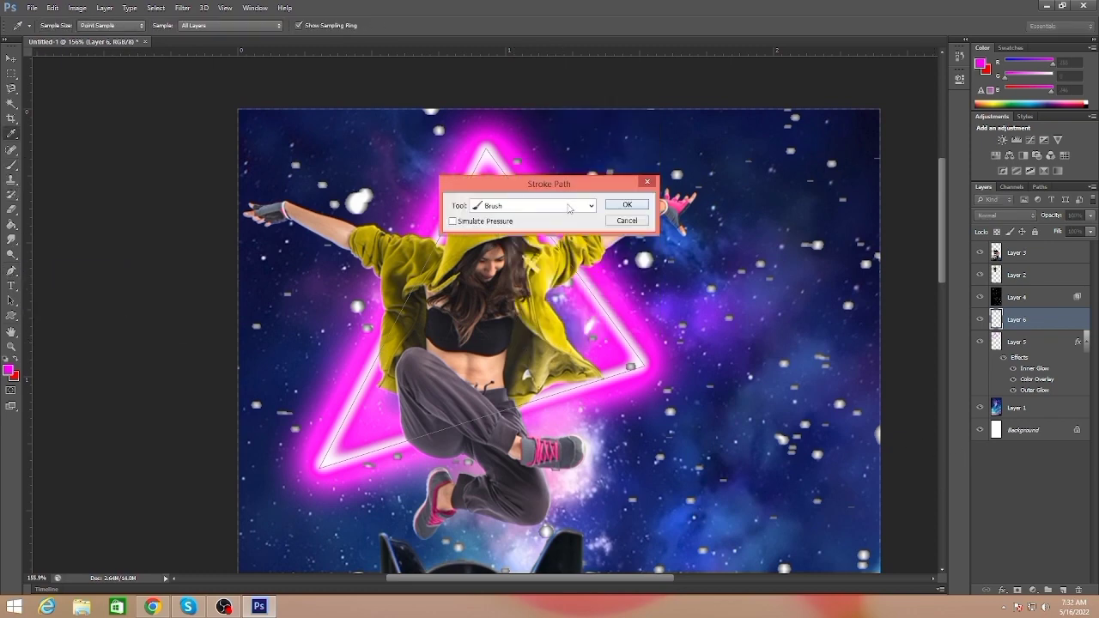
click(627, 205)
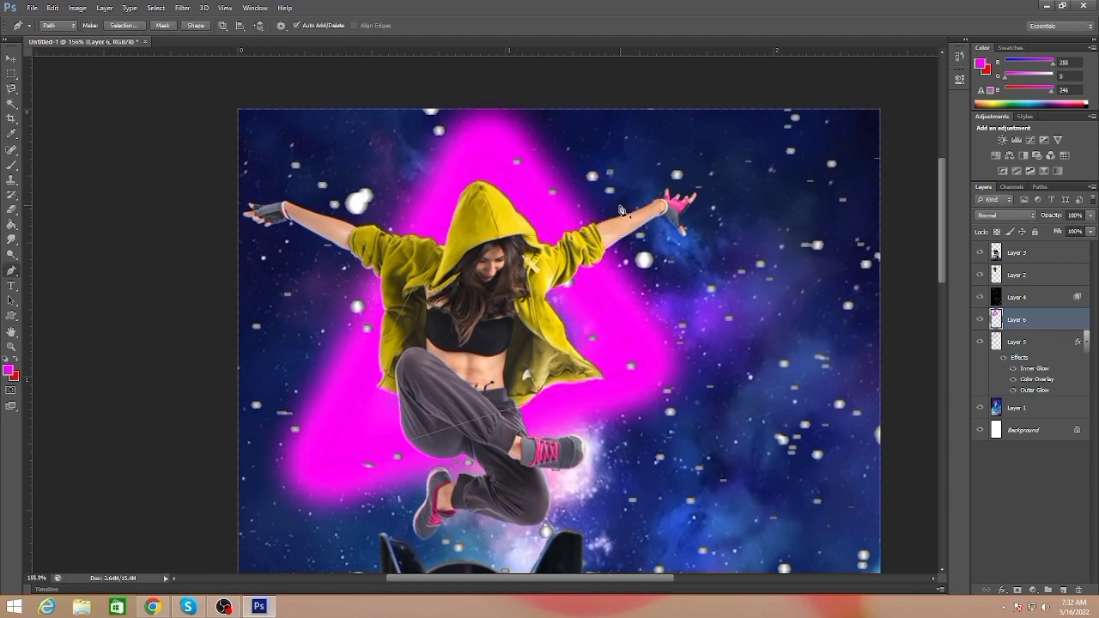
Set Layer 6 to Linear Dodge (Add) blending with 20% fill.
click(1005, 215)
click(1009, 341)
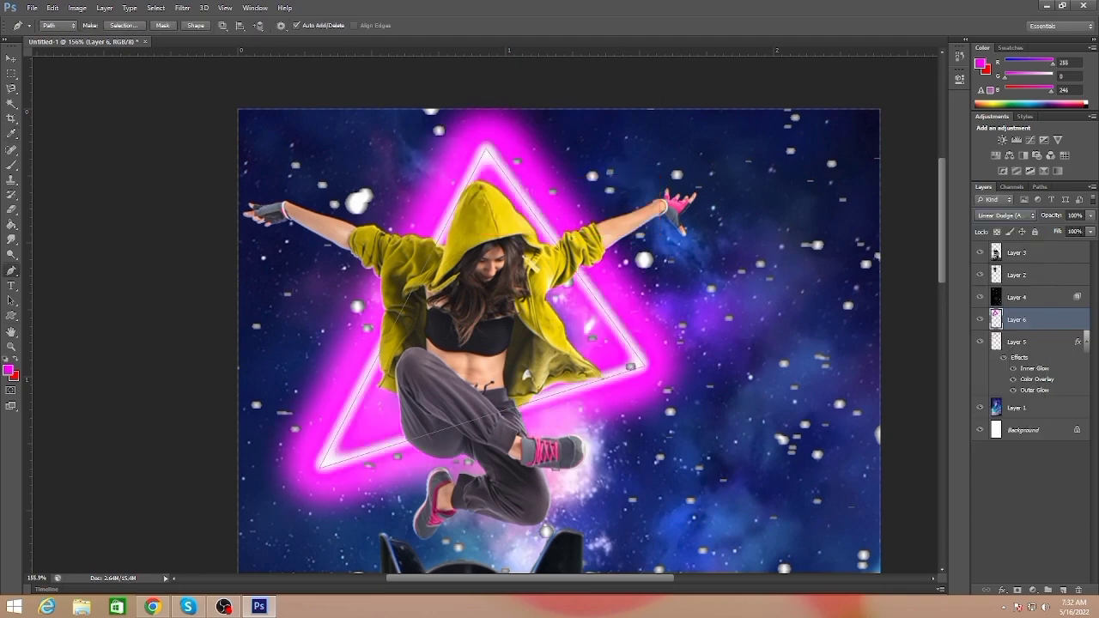
click(1074, 231)
text(20)
key(Return)
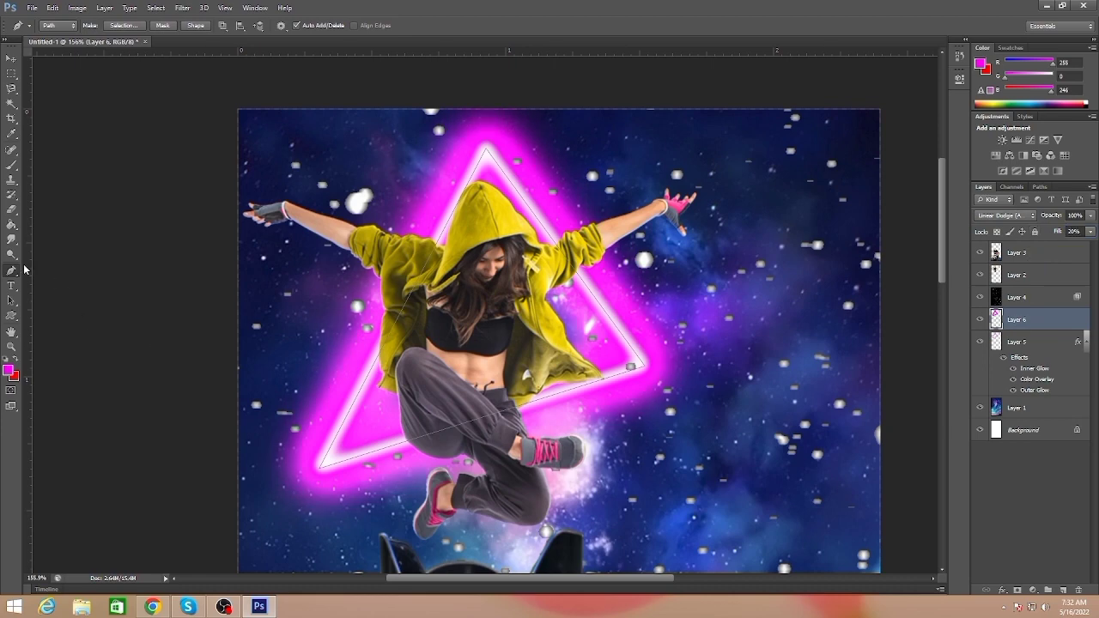
Delete the triangle path's anchor points and move Layer 4 just above Layer 1.
right_click(11, 271)
click(50, 311)
click(320, 470)
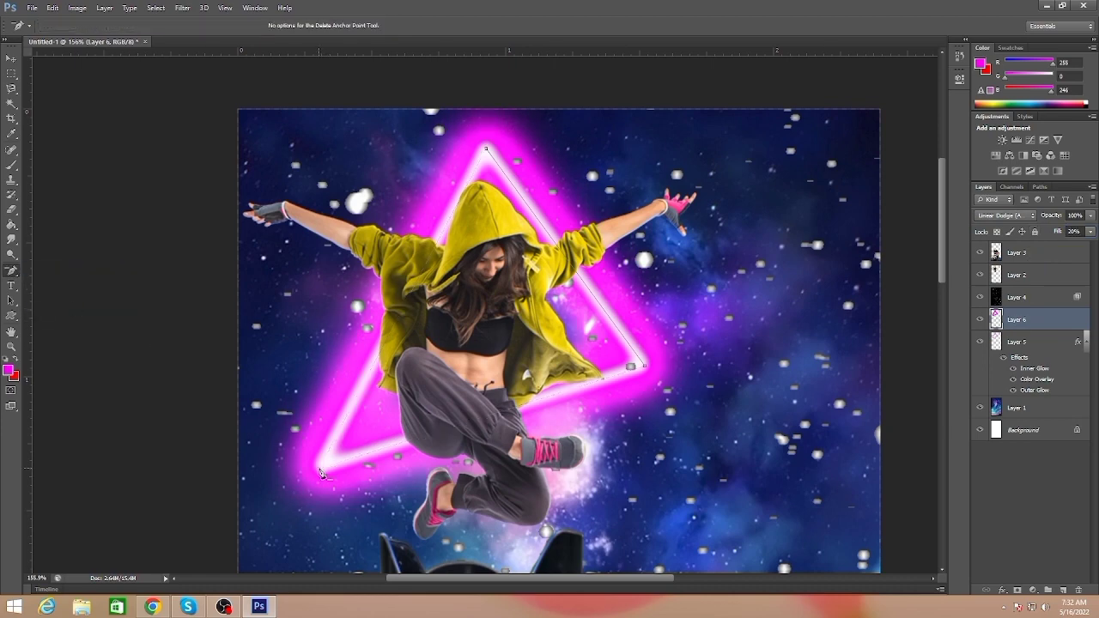
click(486, 150)
click(12, 61)
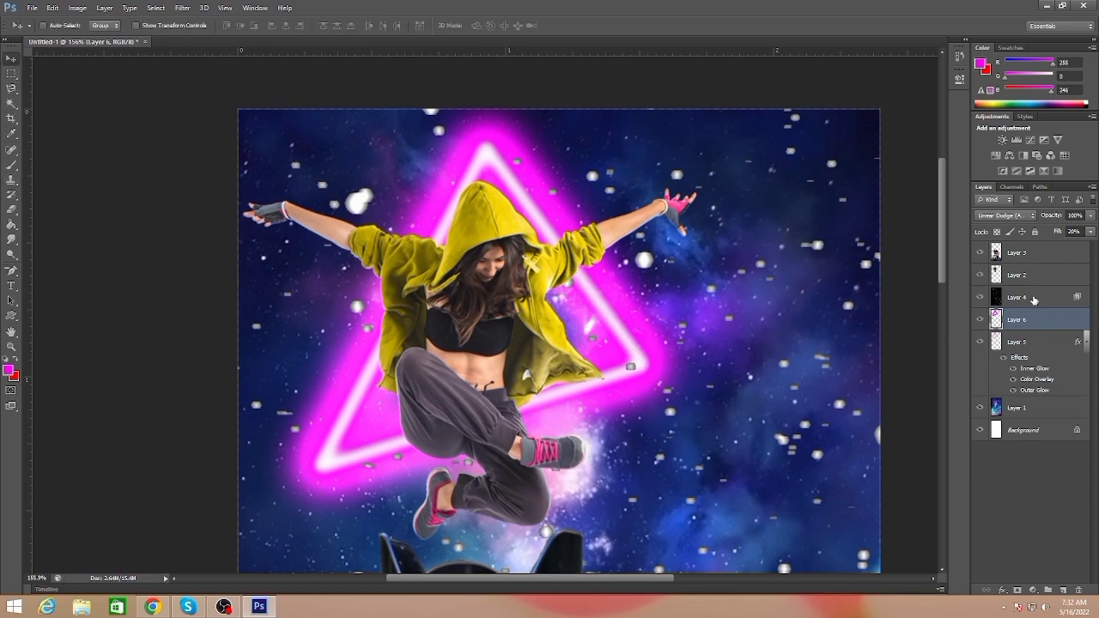
drag(1034, 299, 1047, 398)
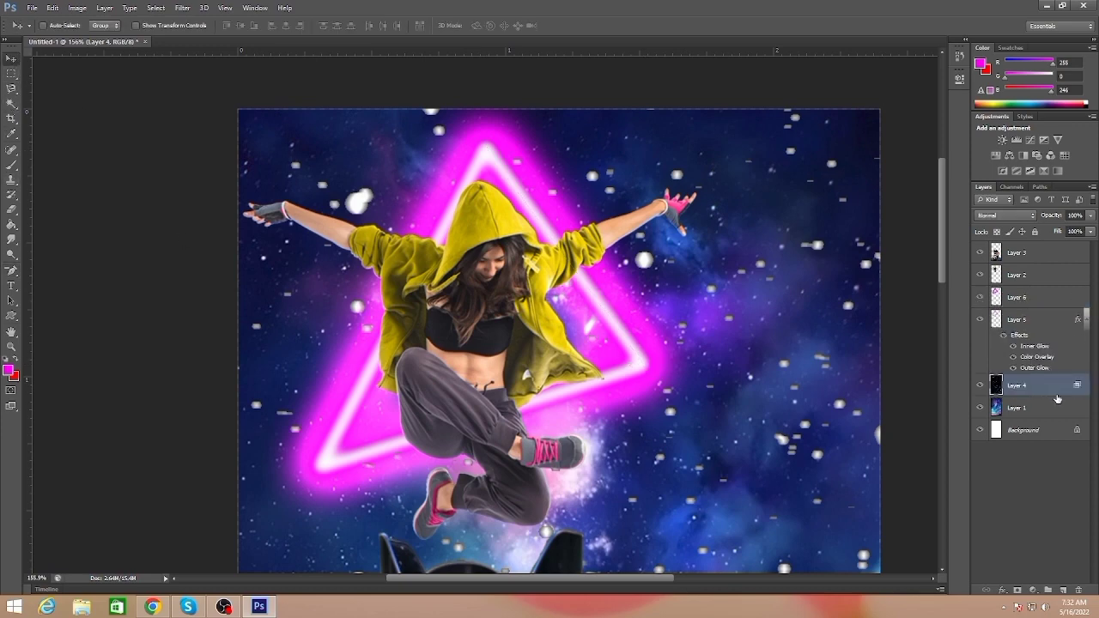
Group Layers 5 and 6 into Group 1.
click(1044, 299)
shift+click(1036, 321)
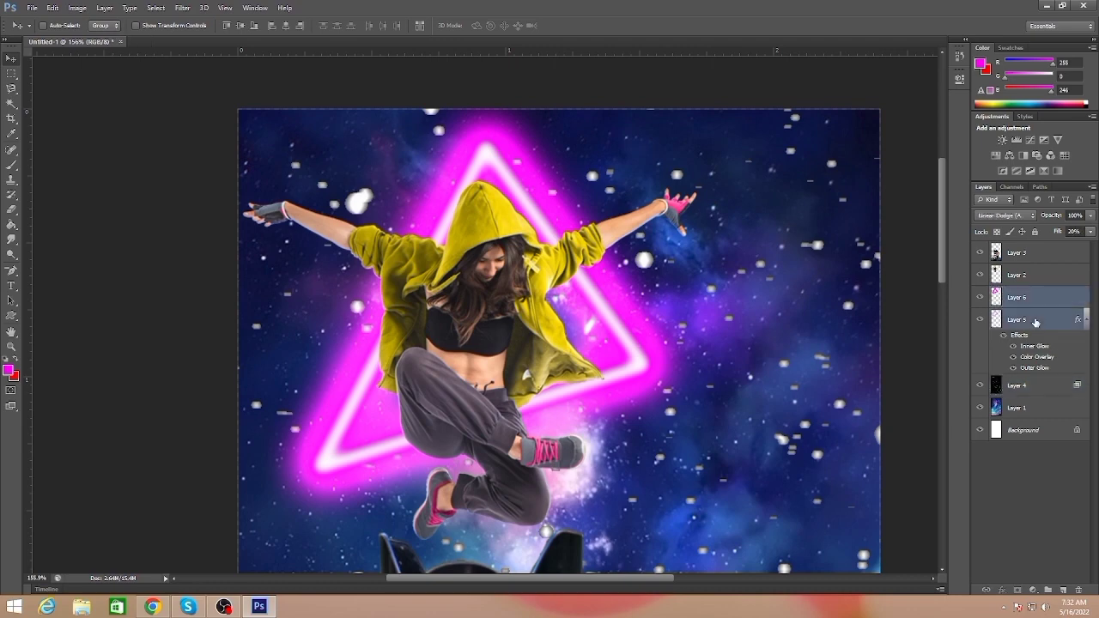
key(ctrl+g)
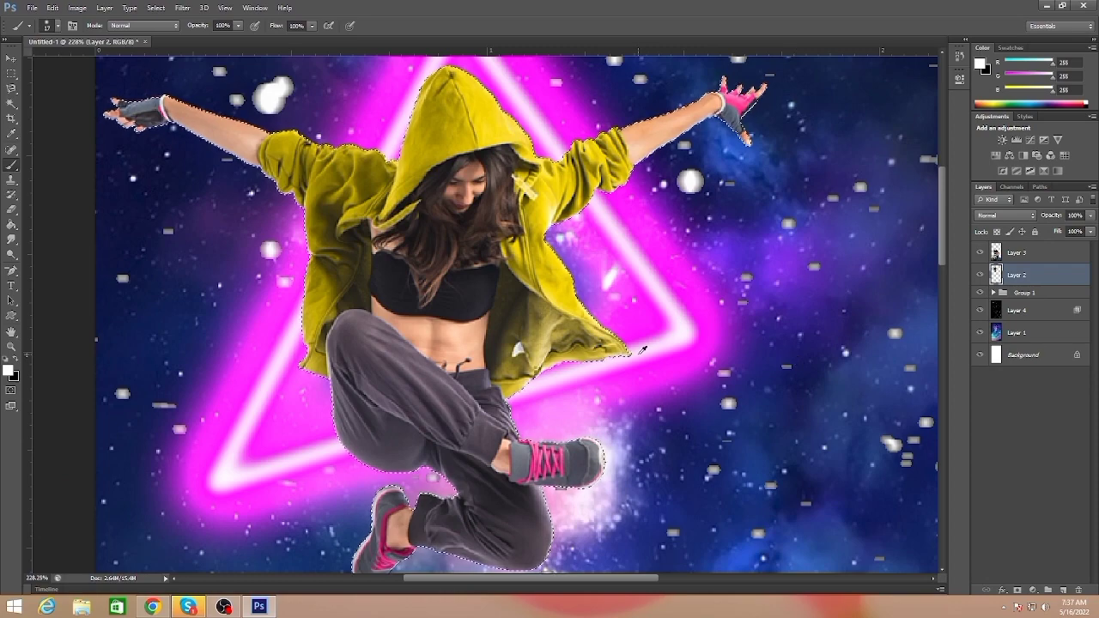
alt+scroll(642, 350, down, 4)
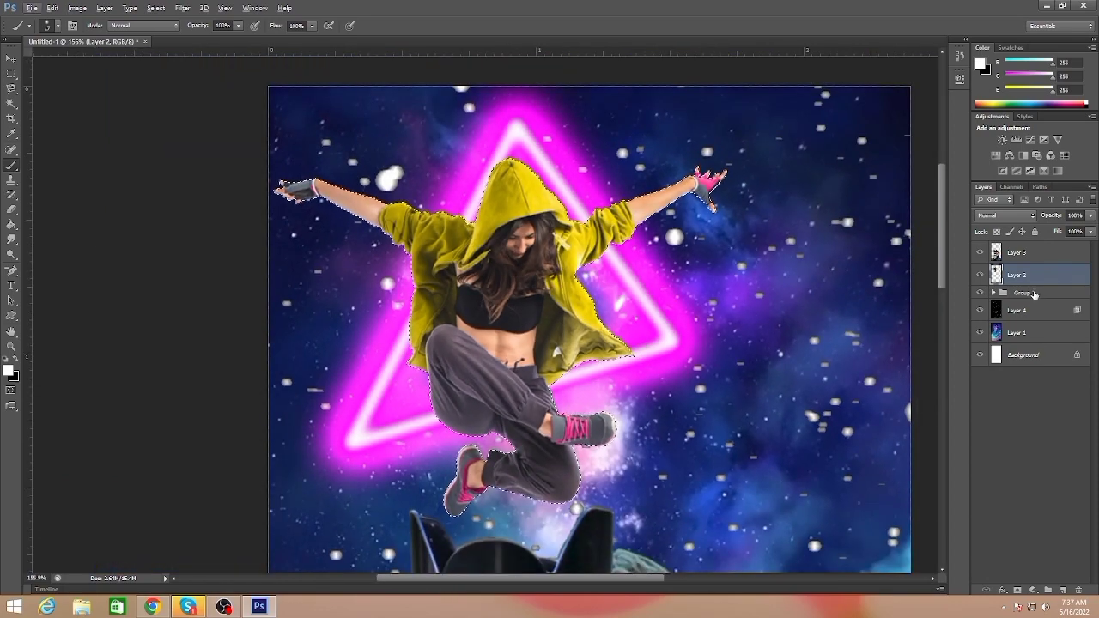
Mask Group 1 with the inverted dancer selection and move it above the dancer layer.
click(1034, 295)
click(1017, 590)
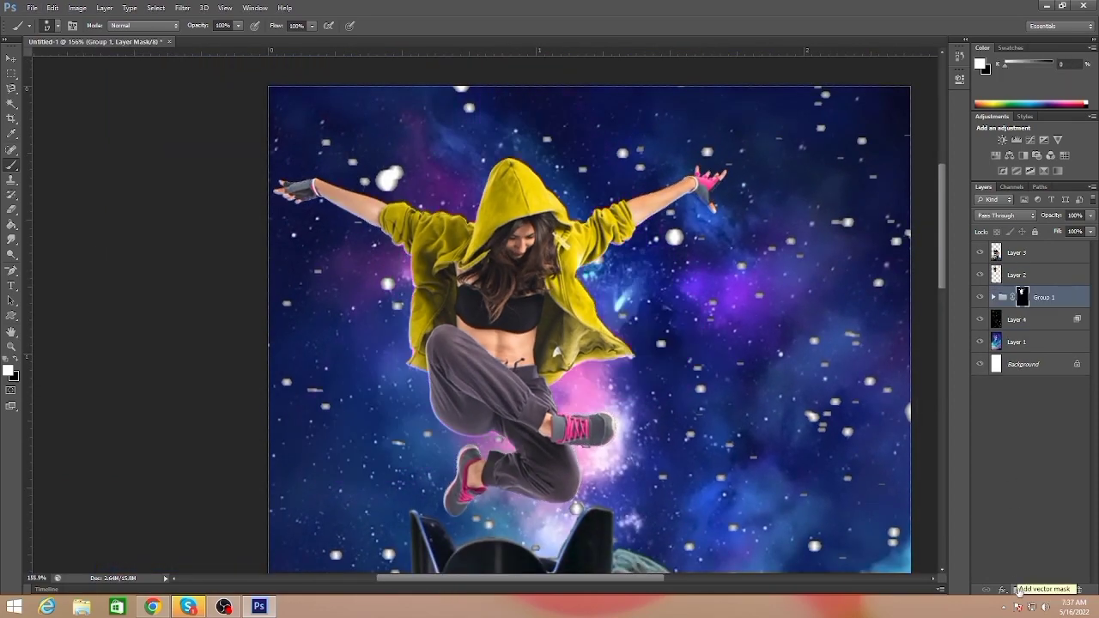
double_click(1022, 297)
click(904, 237)
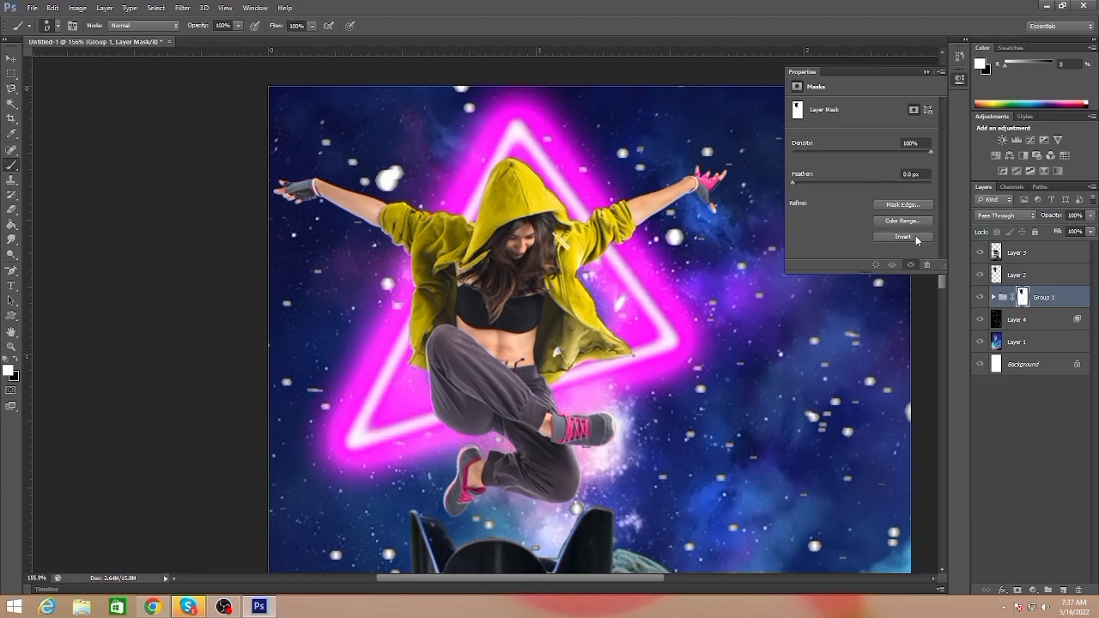
click(925, 72)
drag(1044, 301, 1046, 266)
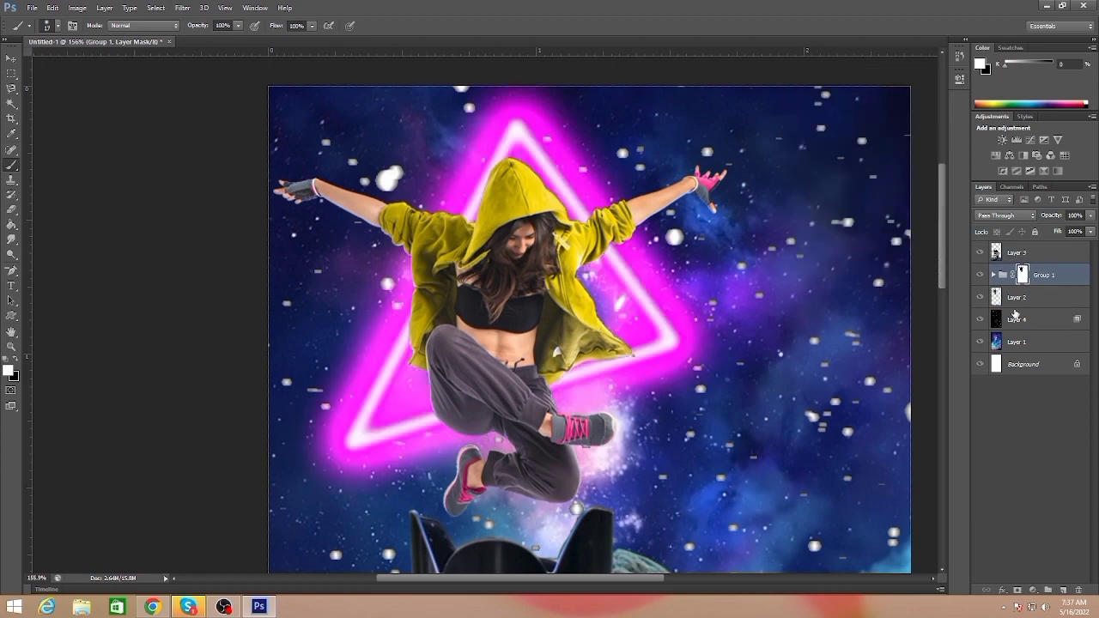
Set the painting colour to white for the mask.
right_click(521, 381)
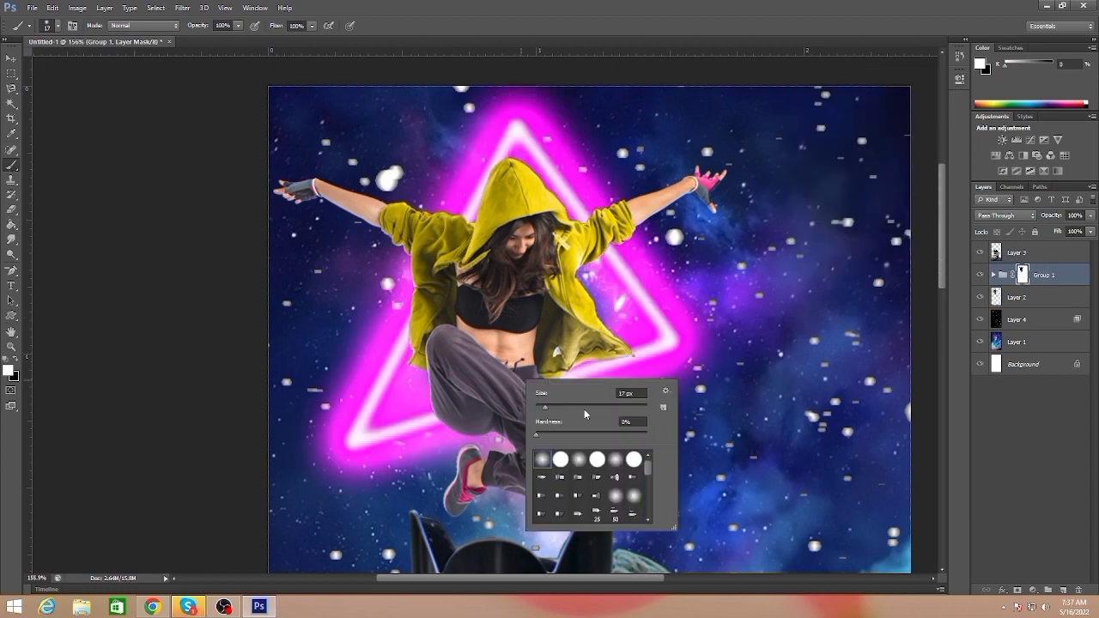
key(Return)
key(x)
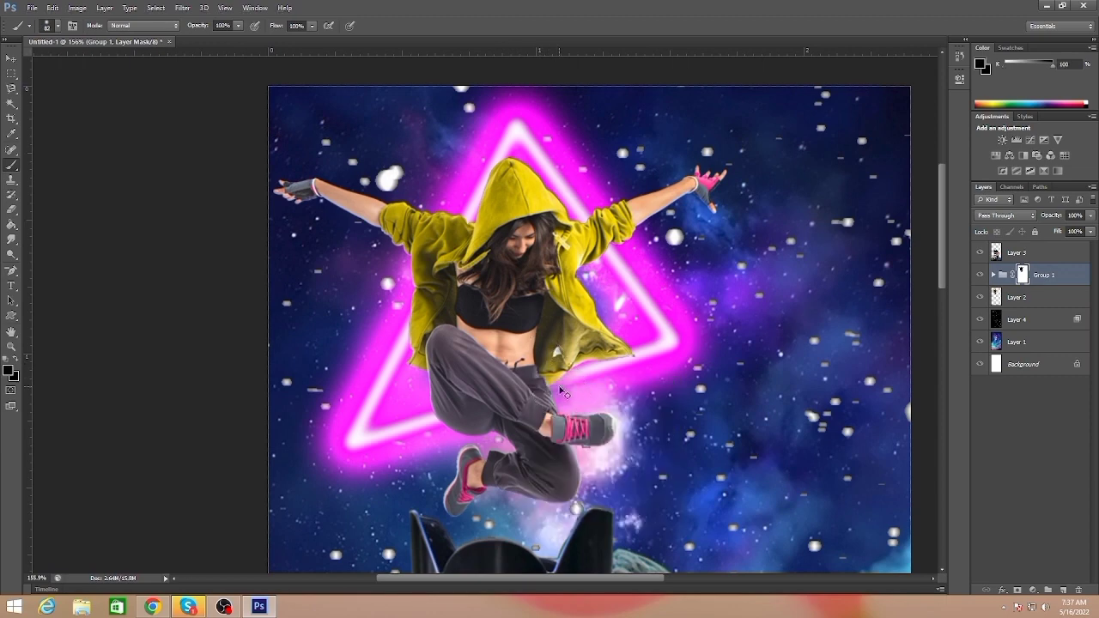
click(8, 370)
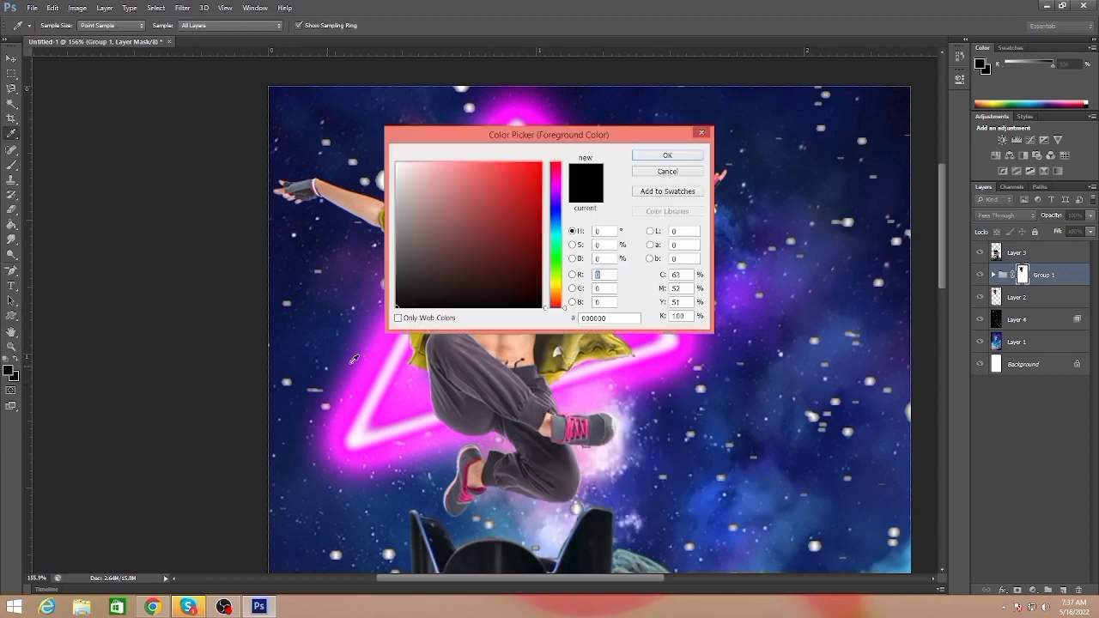
click(403, 154)
click(668, 157)
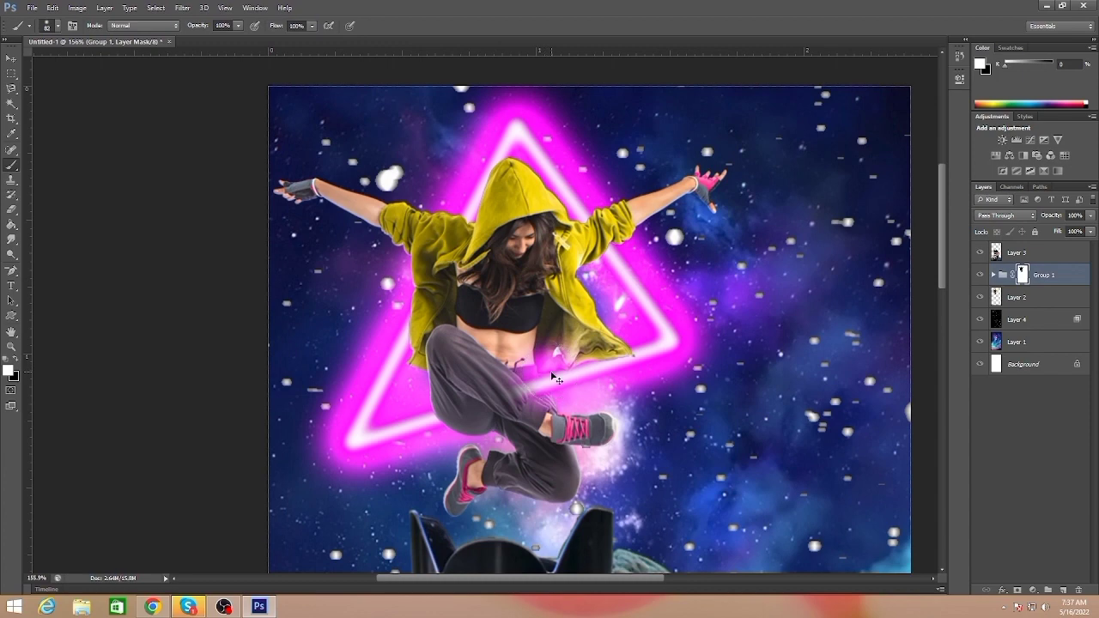
With a smaller brush, paint glow back over the dancer's pants, thigh, waist and hip.
scroll(548, 368, up, 5)
right_click(542, 376)
key(Return)
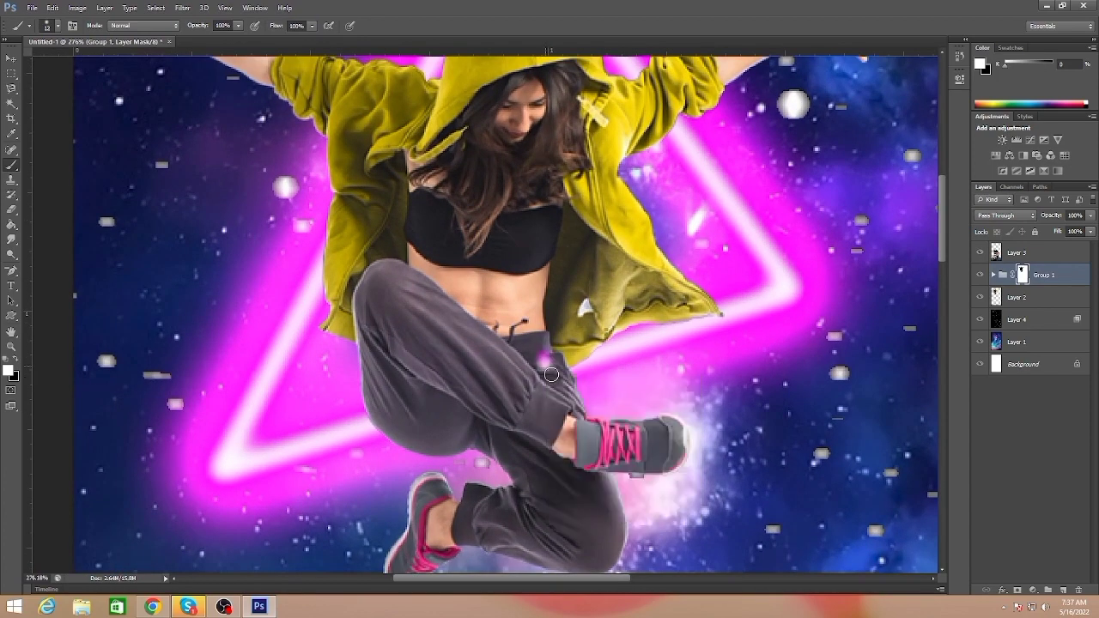
mouse_move(557, 376)
mouse_down()
mouse_move(511, 335)
mouse_move(587, 402)
mouse_up()
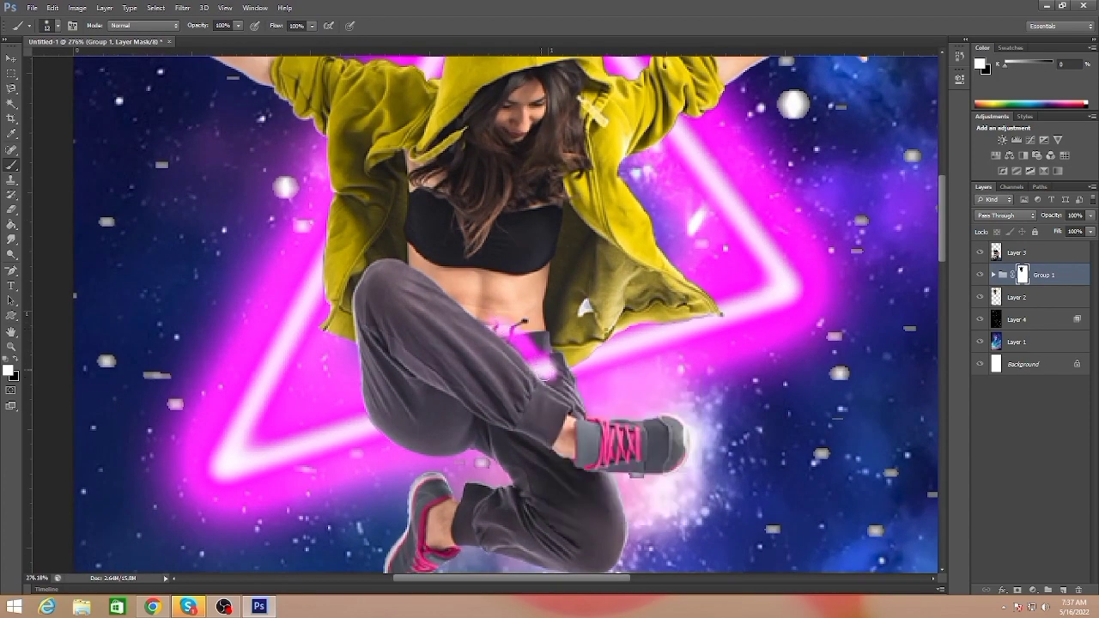
mouse_move(402, 397)
mouse_down()
mouse_move(488, 427)
mouse_move(348, 330)
mouse_move(405, 378)
mouse_up()
mouse_move(330, 322)
mouse_down()
mouse_move(394, 407)
mouse_move(532, 473)
mouse_move(357, 414)
mouse_up()
right_click(348, 348)
key(Escape)
mouse_move(563, 348)
mouse_down()
mouse_move(592, 378)
mouse_move(524, 314)
mouse_move(549, 301)
mouse_move(614, 329)
mouse_move(661, 283)
mouse_move(687, 318)
mouse_up()
Reveal glow over the jacket's right shoulder, top of hood, right wrist cuff and hood's left edge.
scroll(688, 309, up, 2)
scroll(687, 309, left, 2)
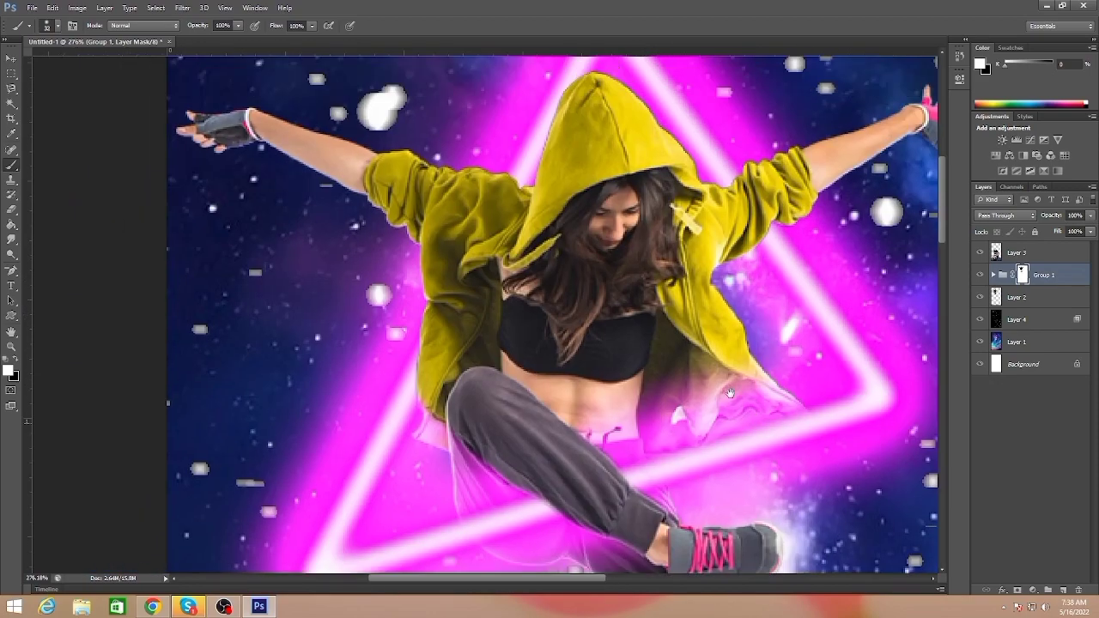
scroll(696, 313, up, 2)
scroll(696, 313, left, 2)
mouse_move(704, 322)
mouse_down()
mouse_move(790, 244)
mouse_move(807, 258)
mouse_move(747, 275)
mouse_move(738, 257)
mouse_up()
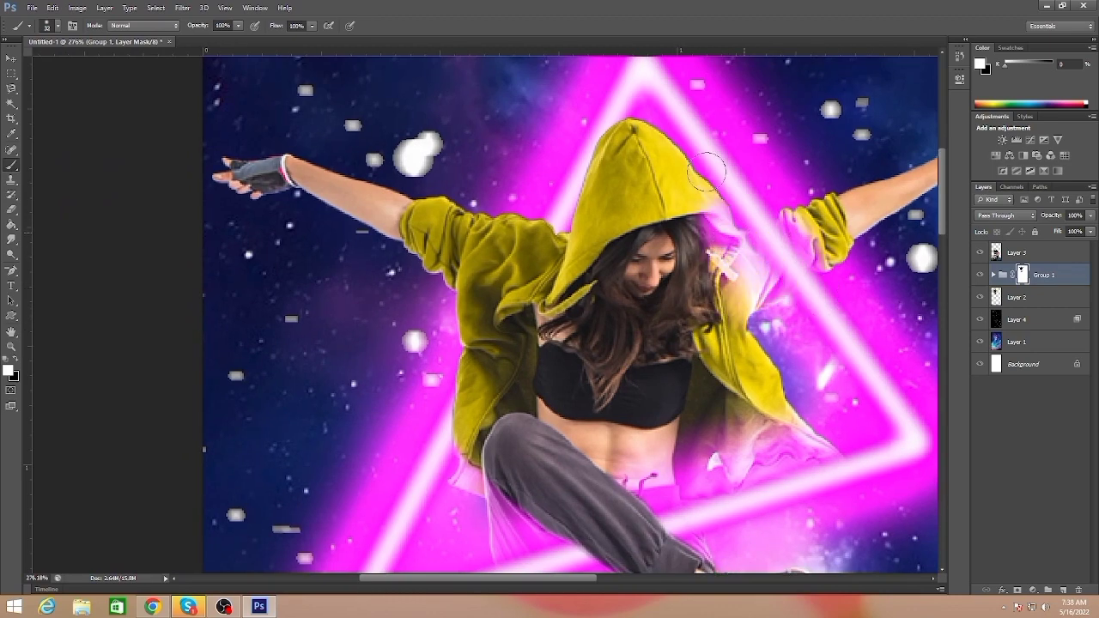
mouse_move(713, 171)
mouse_down()
mouse_move(640, 124)
mouse_move(730, 202)
mouse_up()
drag(825, 249, 850, 204)
scroll(853, 203, up, 2)
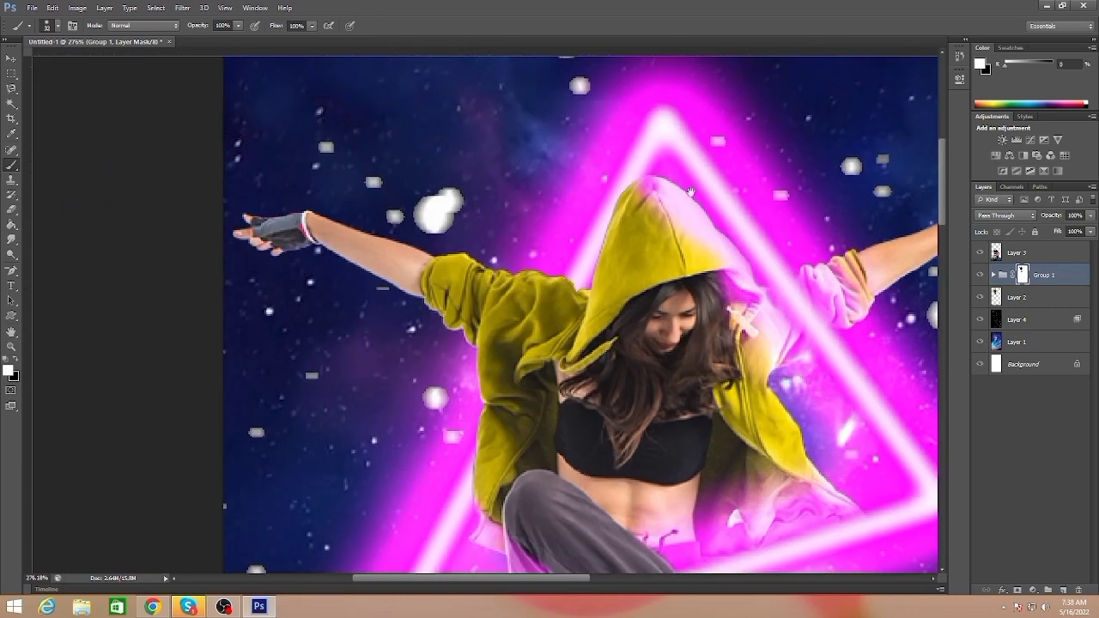
scroll(853, 203, left, 1)
mouse_move(636, 207)
mouse_down()
mouse_move(614, 258)
mouse_move(554, 330)
mouse_up()
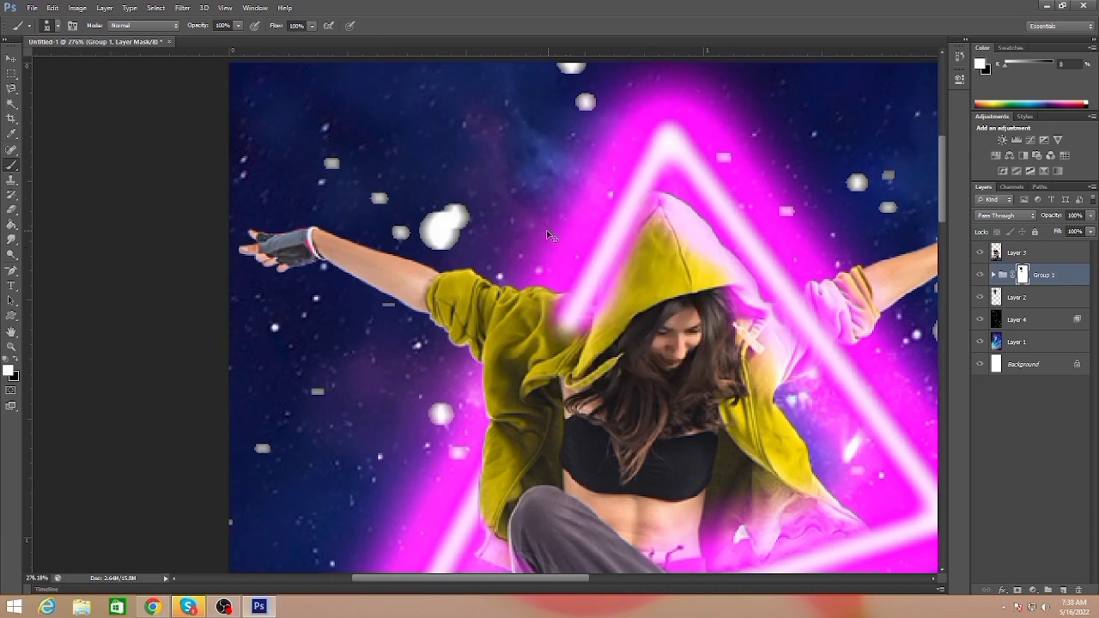
Enlarge the brush and scroll down through the composite.
right_click(536, 219)
drag(559, 223, 602, 224)
key(Return)
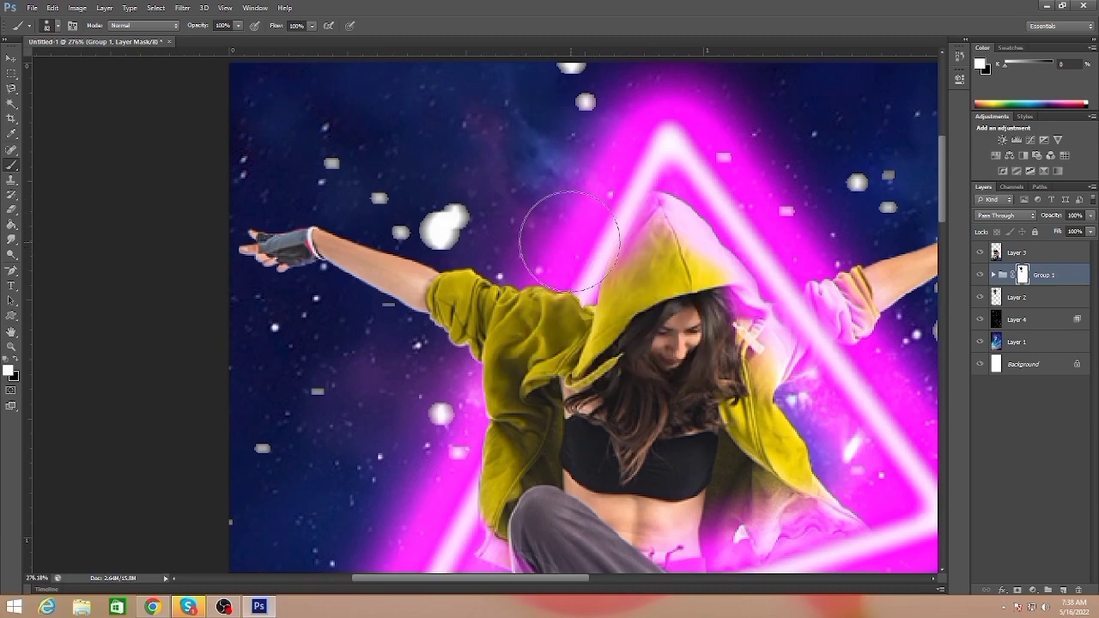
scroll(798, 333, down, 6)
scroll(799, 334, right, 3)
scroll(798, 333, down, 2)
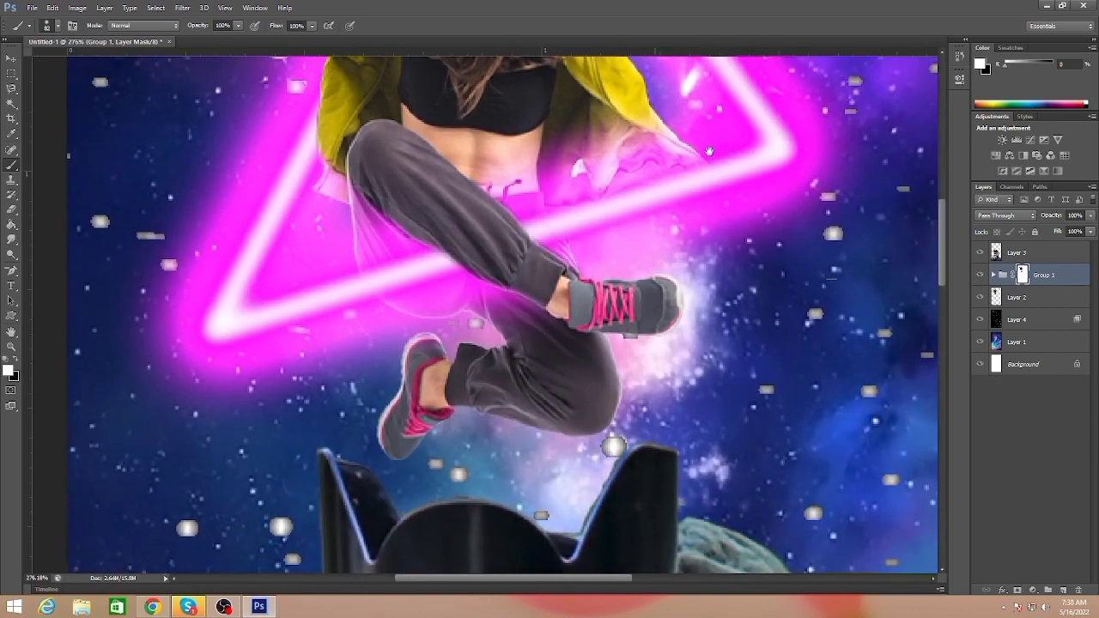
scroll(687, 178, down, 2)
scroll(687, 178, down, 2)
Add a Color Balance adjustment layer with midtones −37, −38, +35, then fit the image on screen.
scroll(687, 178, down, 1)
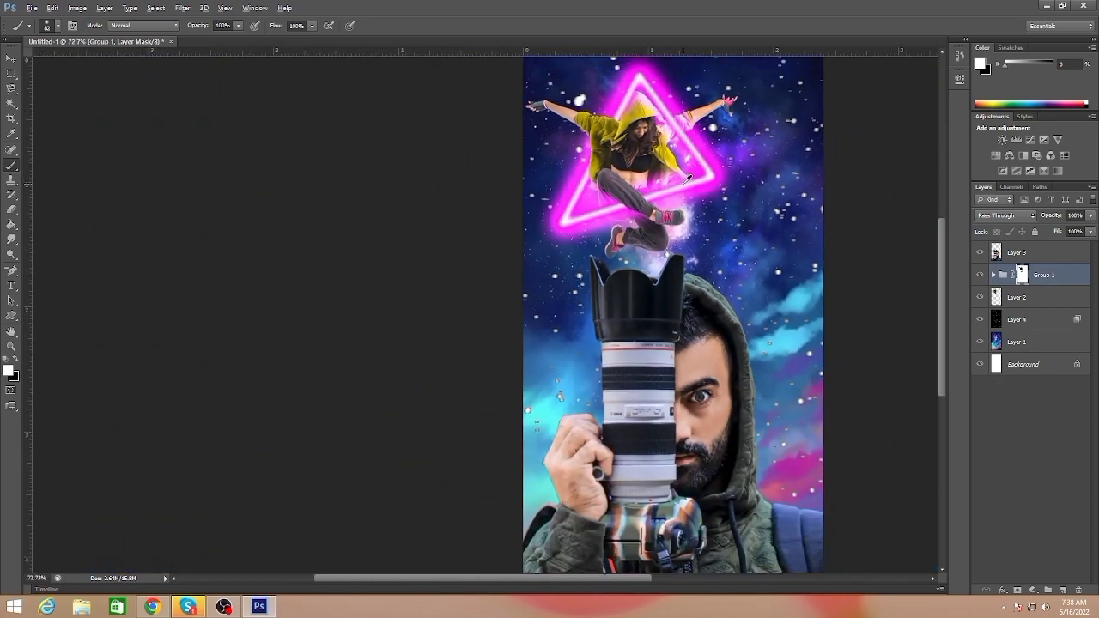
scroll(613, 172, down, 2)
scroll(396, 188, up, 2)
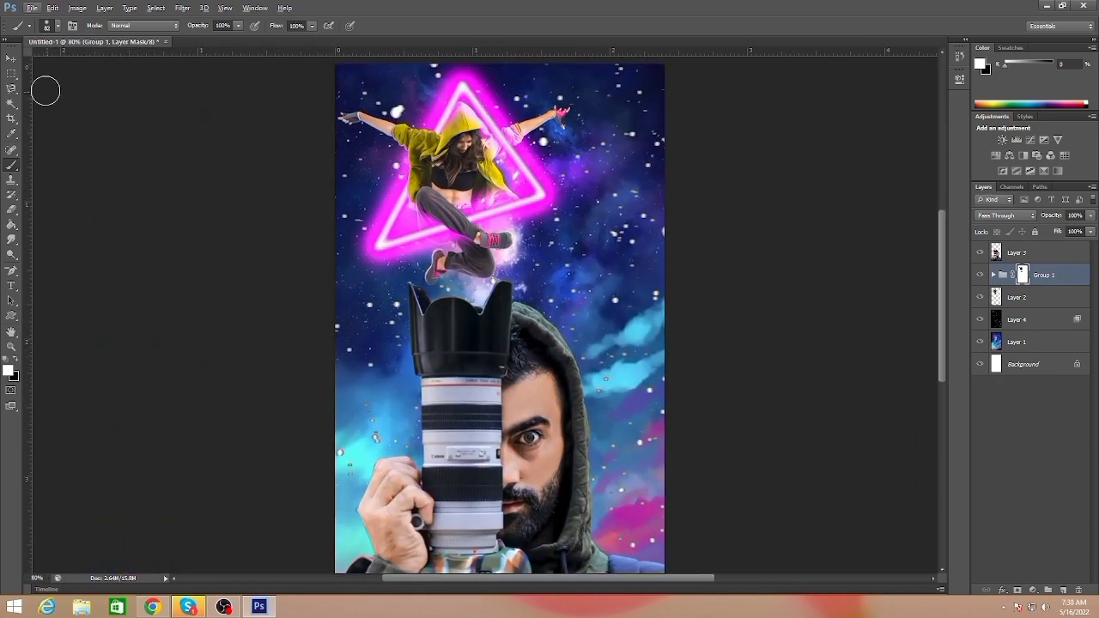
click(8, 60)
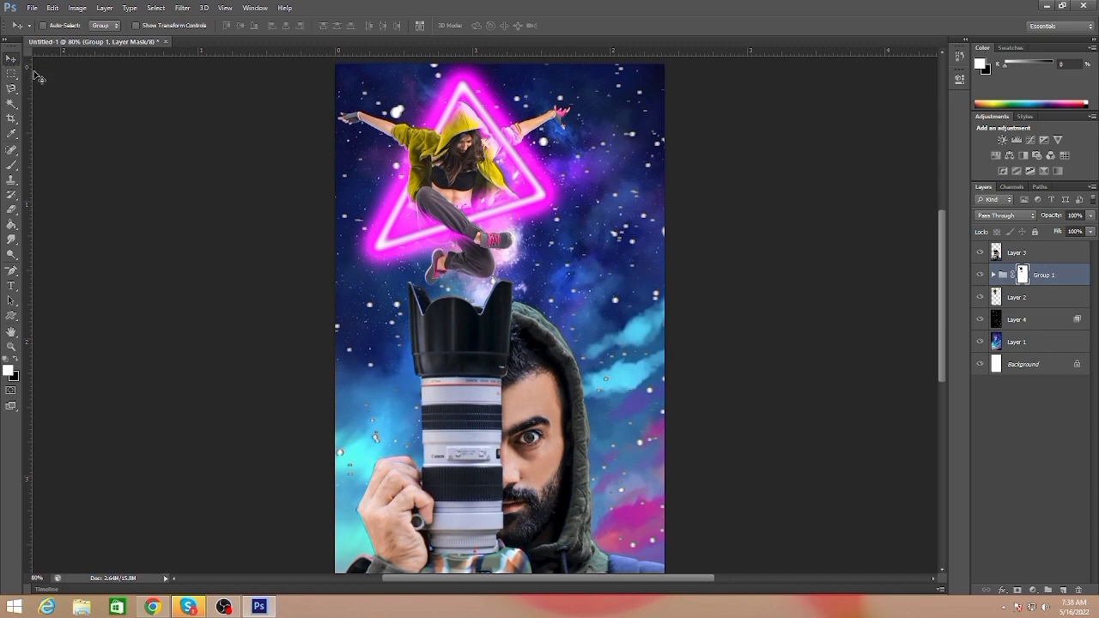
click(1033, 591)
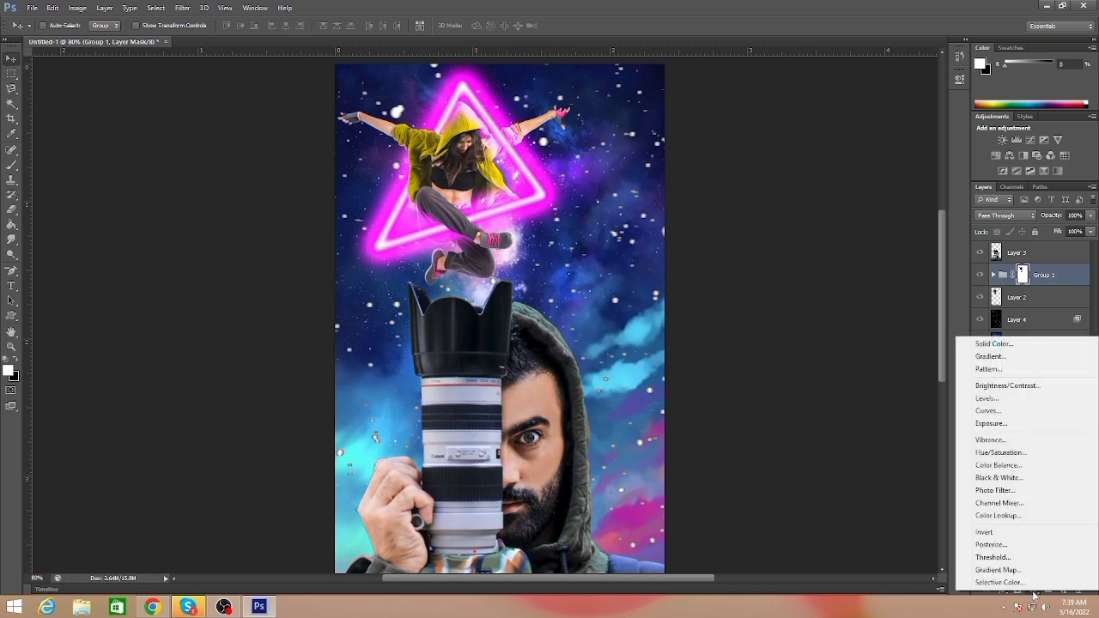
click(999, 466)
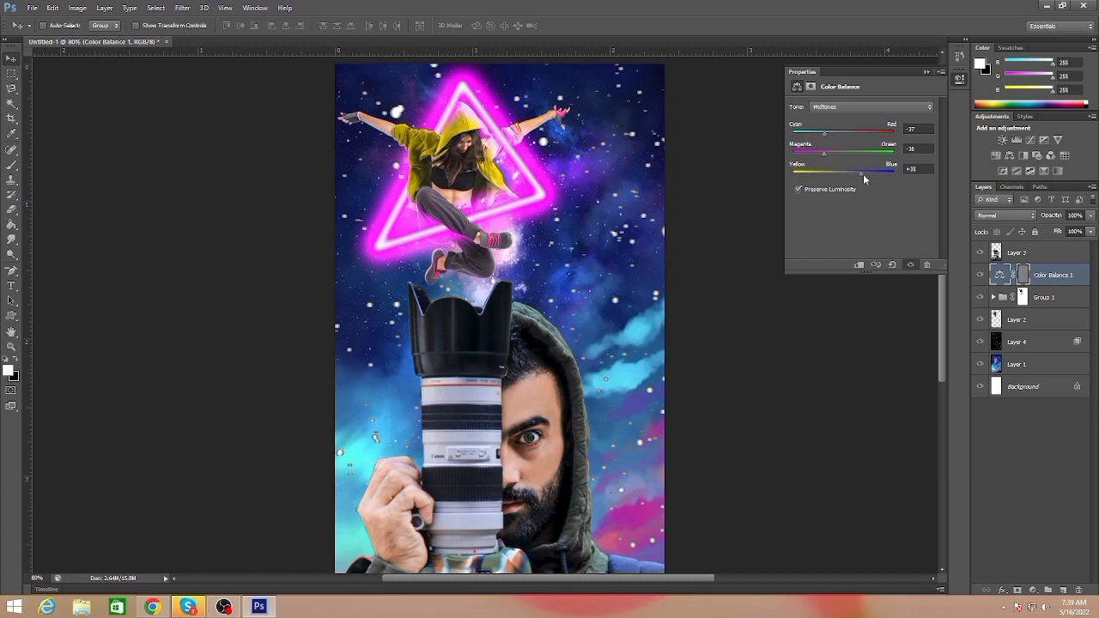
click(959, 78)
key(ctrl+0)
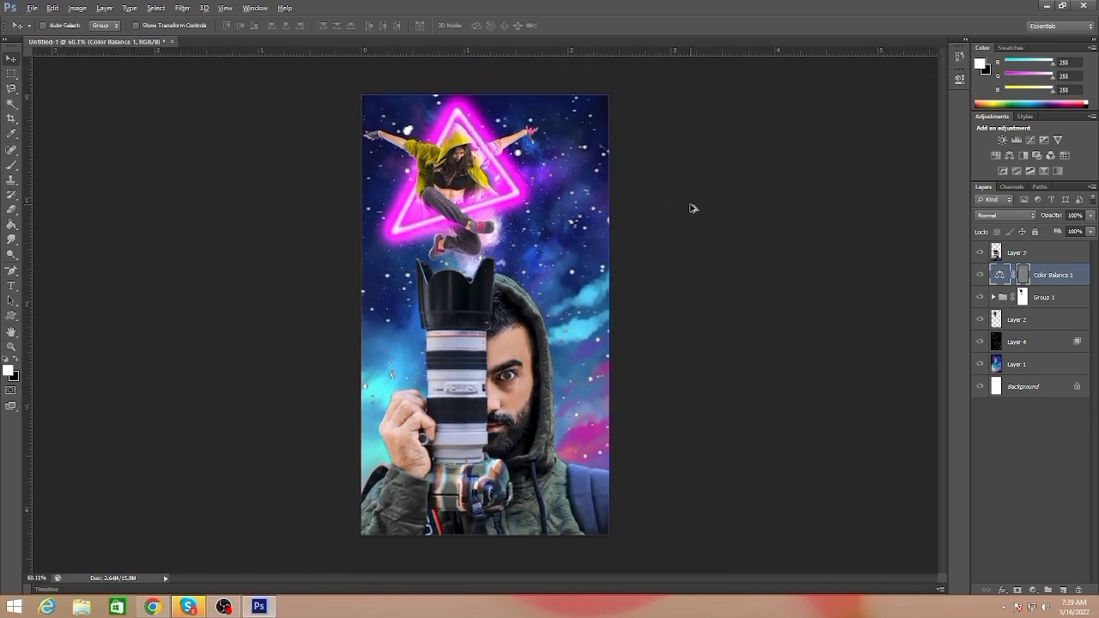
Add a Curves adjustment layer with a contrast-boosting S-curve.
click(1033, 591)
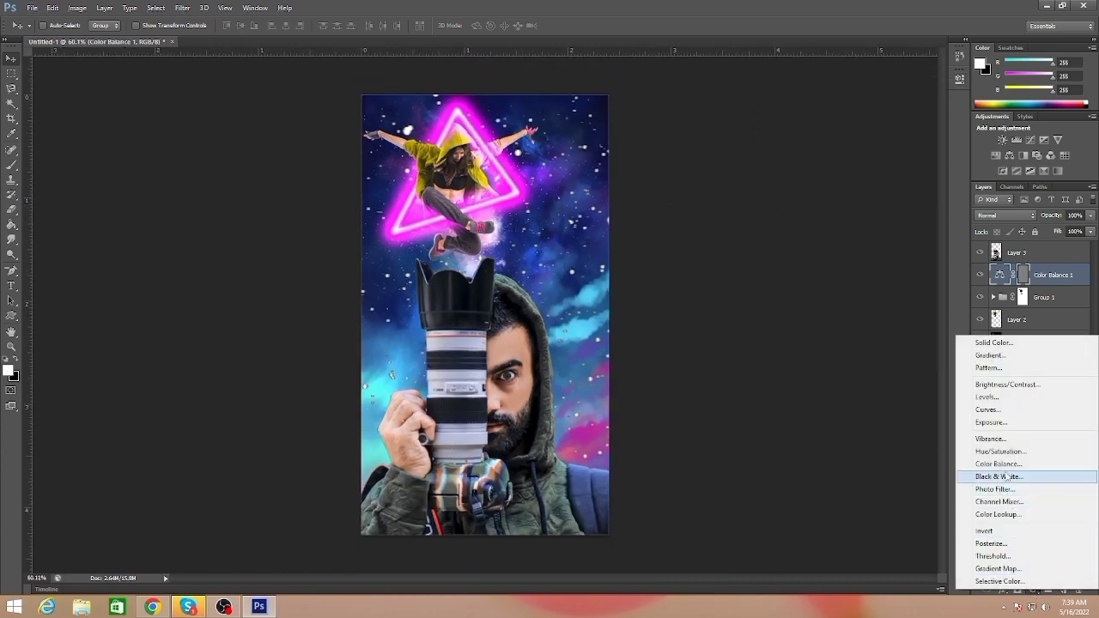
click(998, 422)
drag(888, 172, 888, 169)
drag(846, 214, 848, 225)
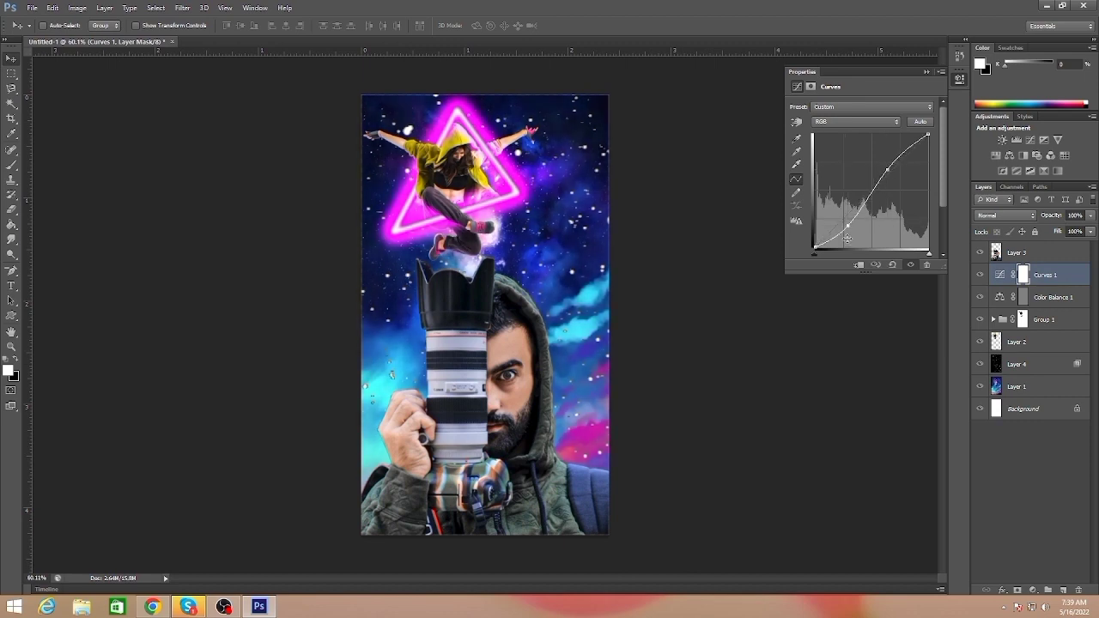
click(927, 72)
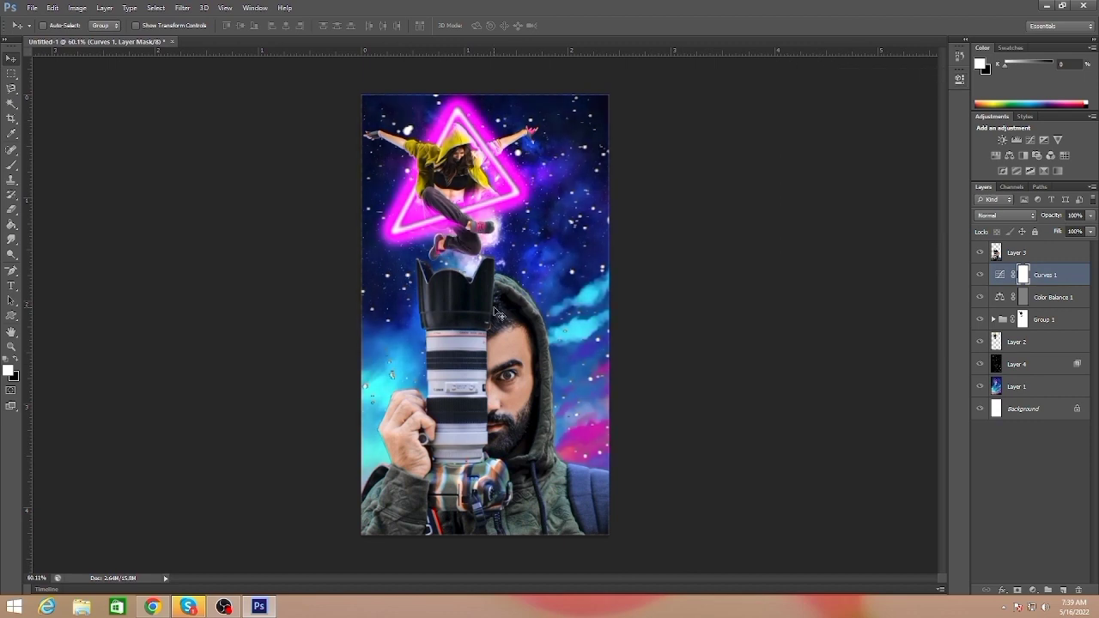